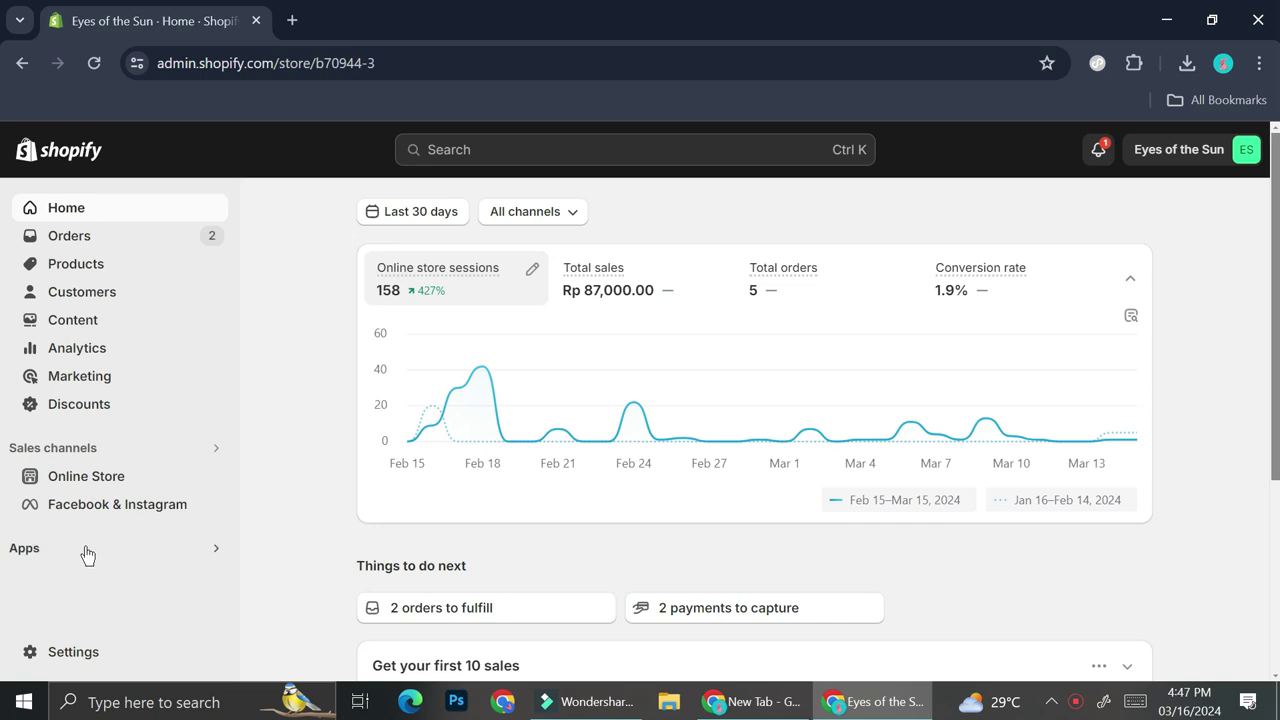
# Search for 'easy ads' and open the Easy Ads for Facebook Ads App Store result.
pyautogui.click(472, 155)
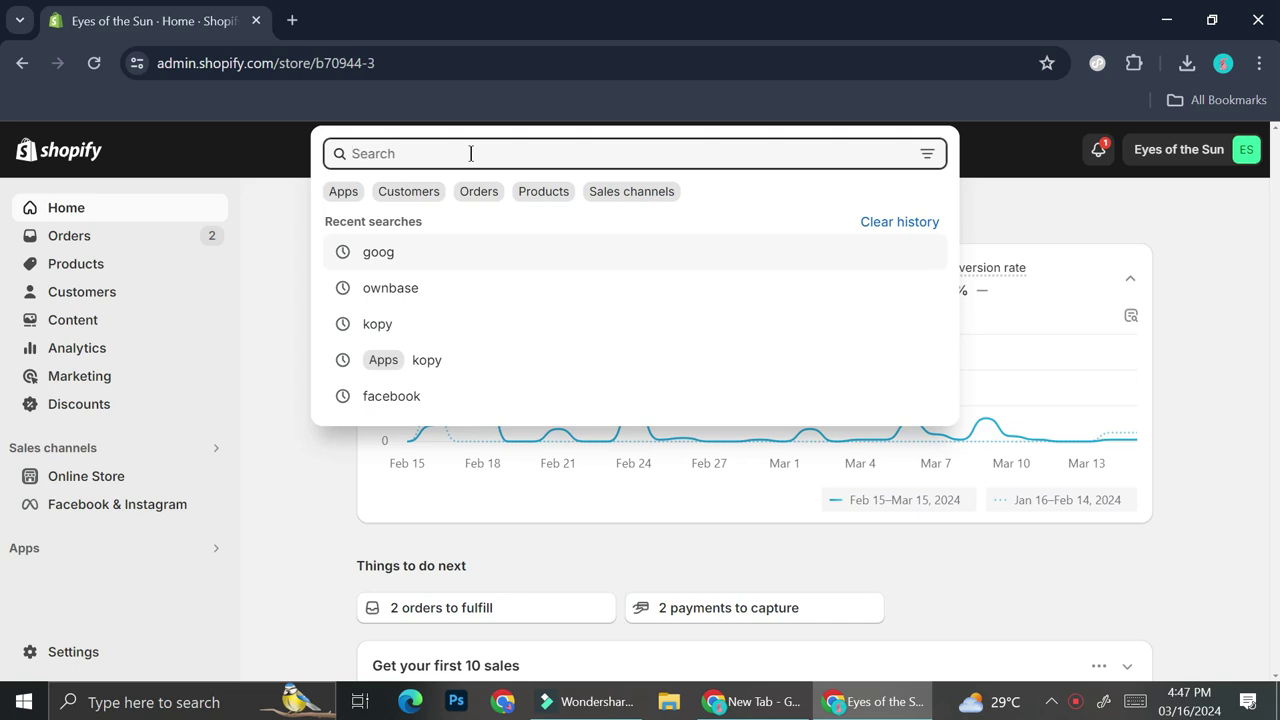
pyautogui.write('easy ads')
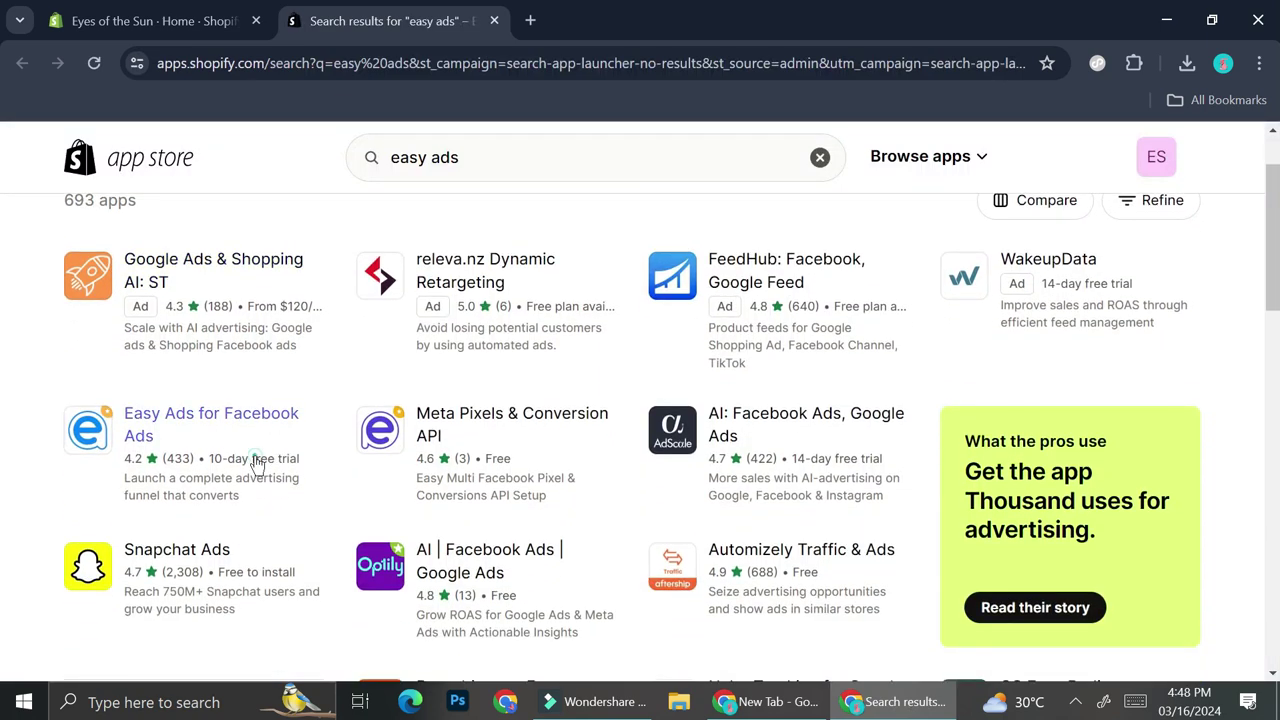
pyautogui.click(255, 460)
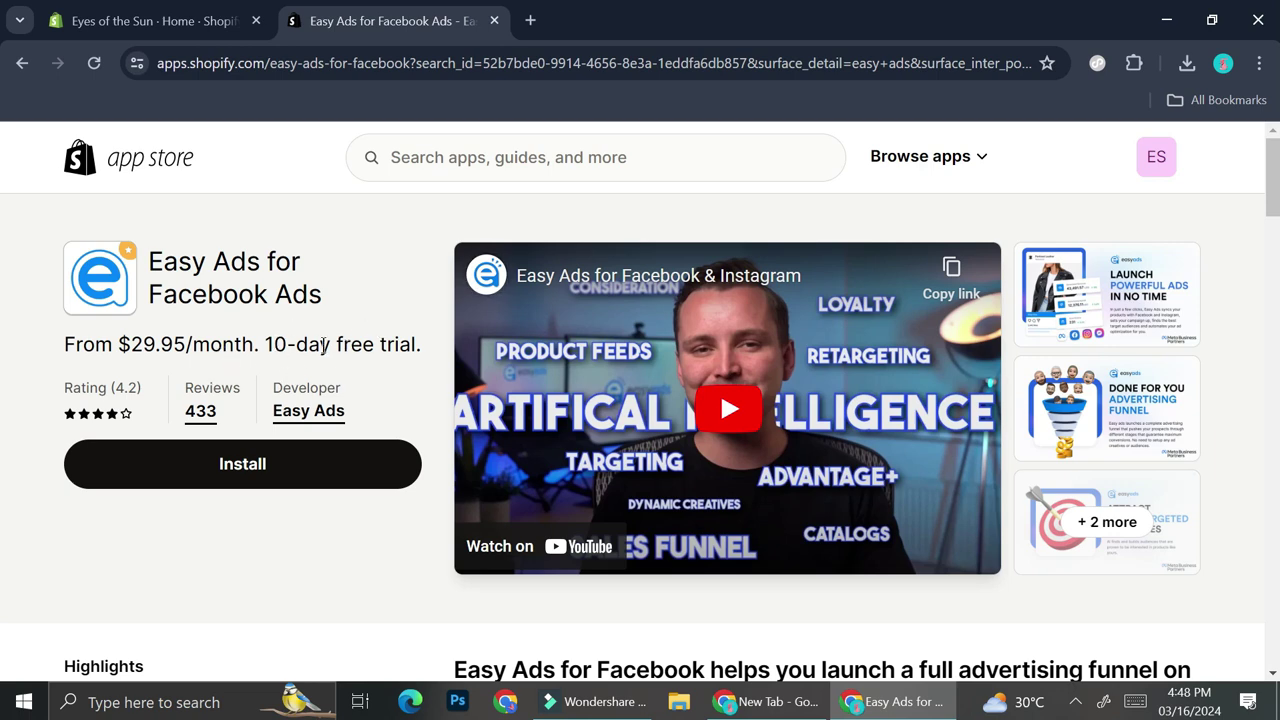
# Scroll through the Easy Ads for Facebook Ads description and features, then return to the top.
pyautogui.scroll(-3, 368, 340)
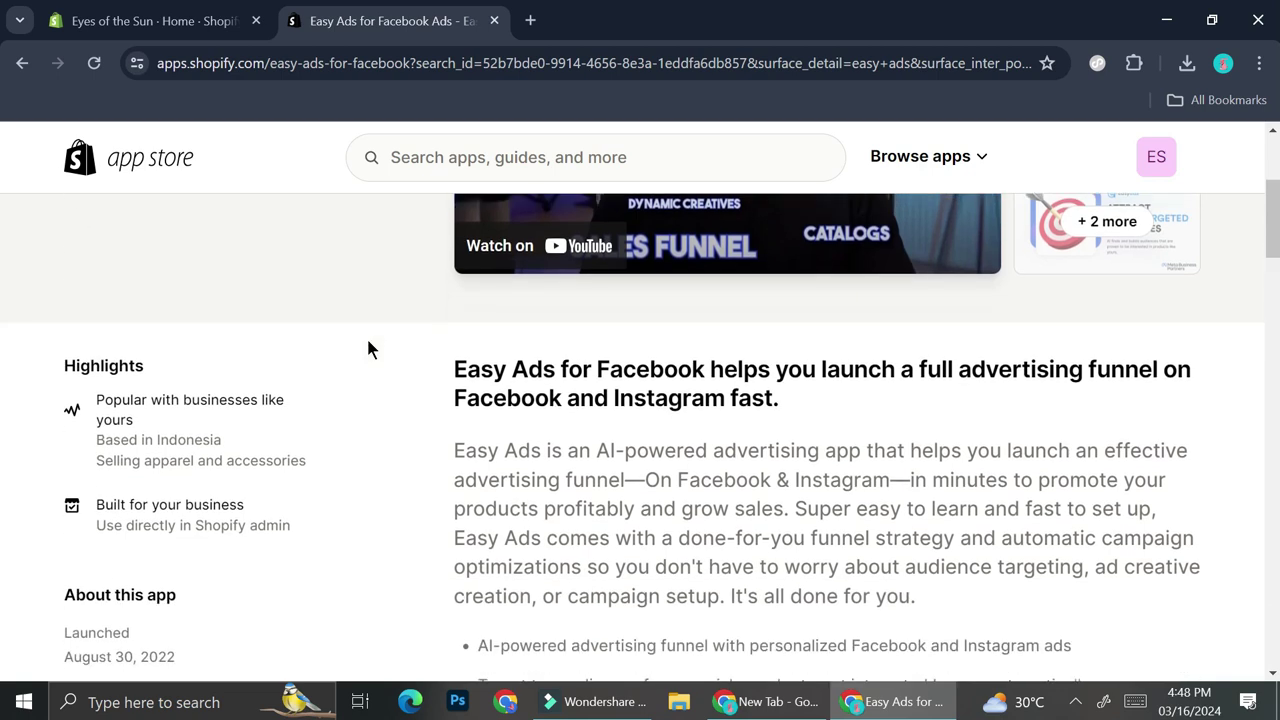
pyautogui.scroll(-2, 362, 348)
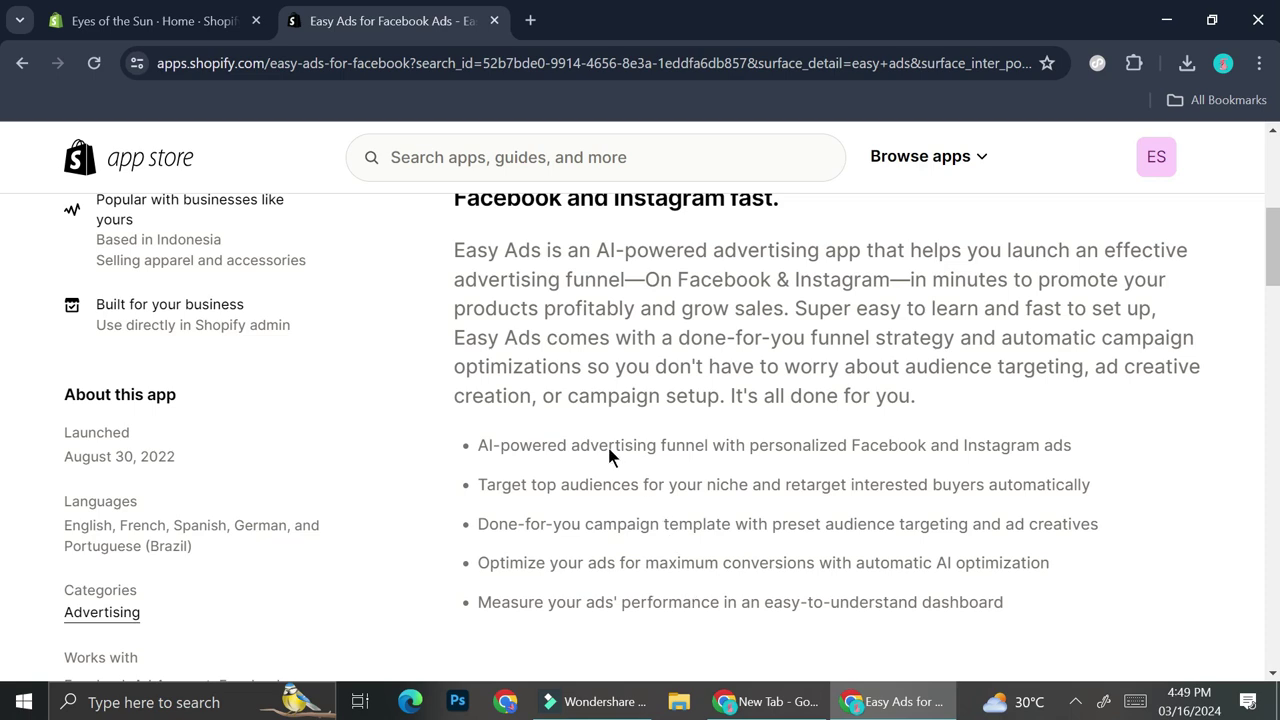
pyautogui.scroll(5, 681, 460)
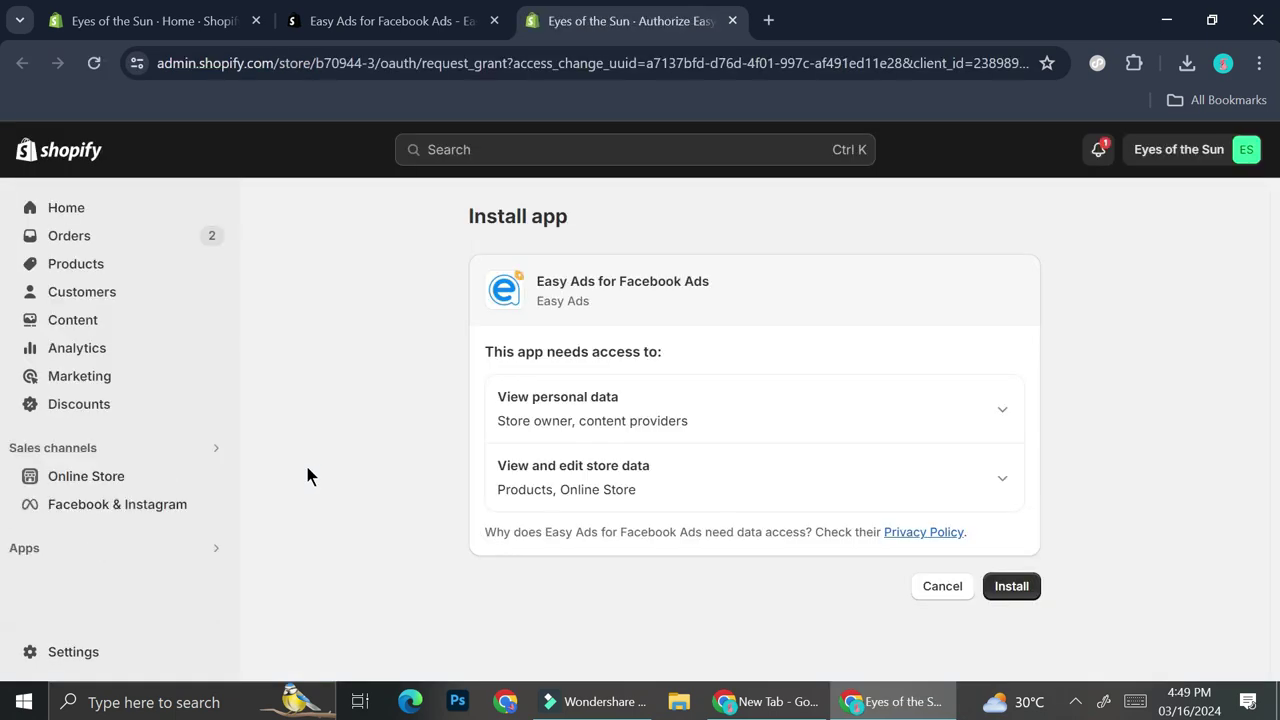
# Check the personal data Easy Ads requests, then install it on the store.
pyautogui.click(989, 424)
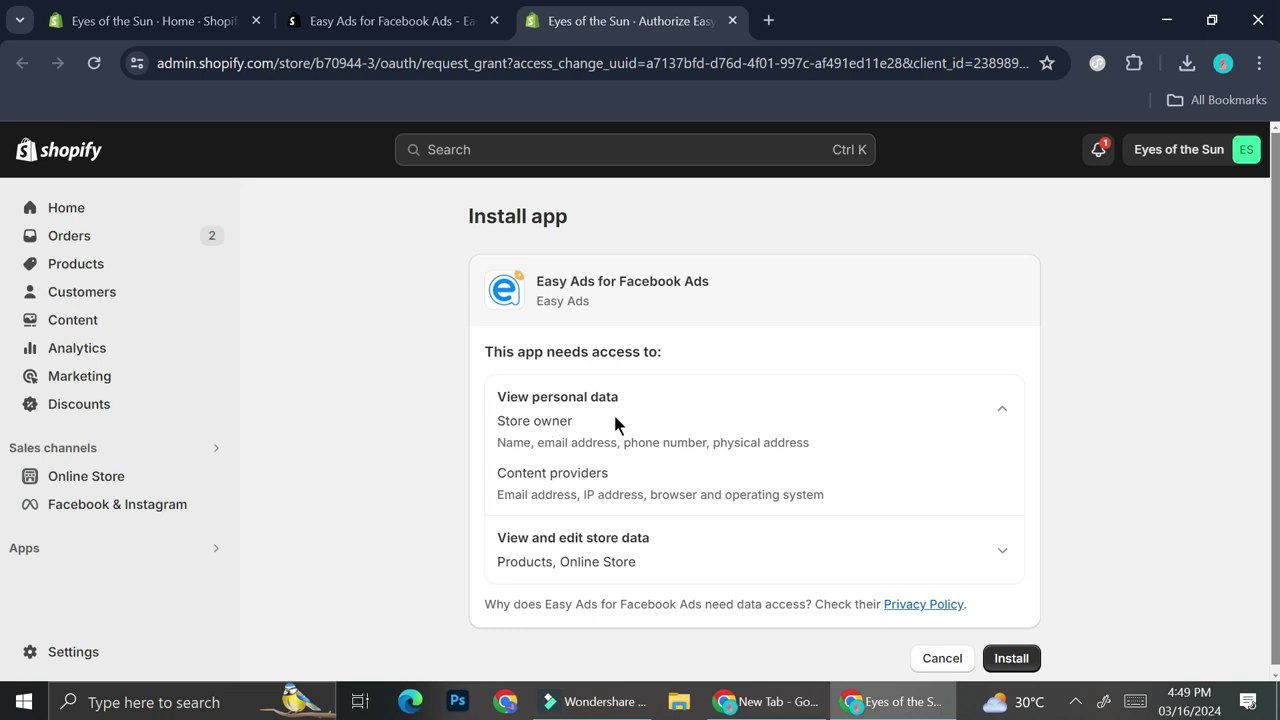
pyautogui.click(985, 540)
pyautogui.click(986, 543)
pyautogui.click(1000, 658)
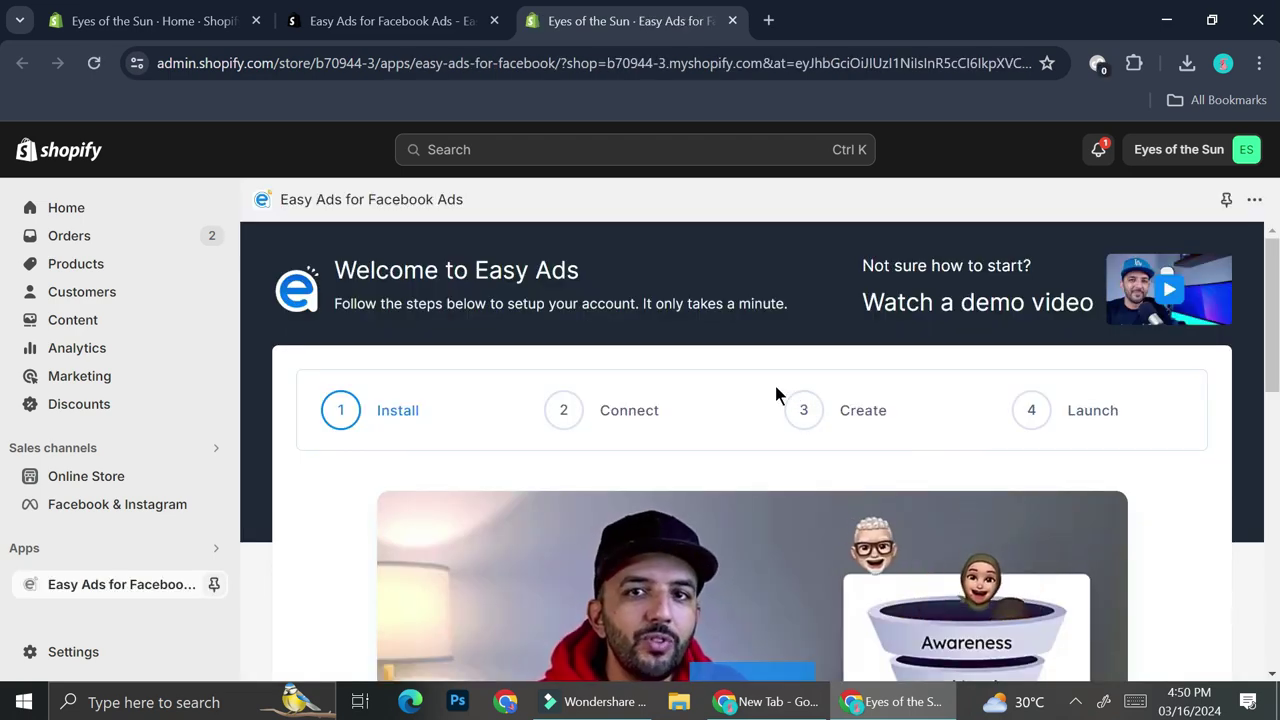
# Start the Easy Ads 10-day free trial and approve the subscription charge.
pyautogui.scroll(-1, 776, 392)
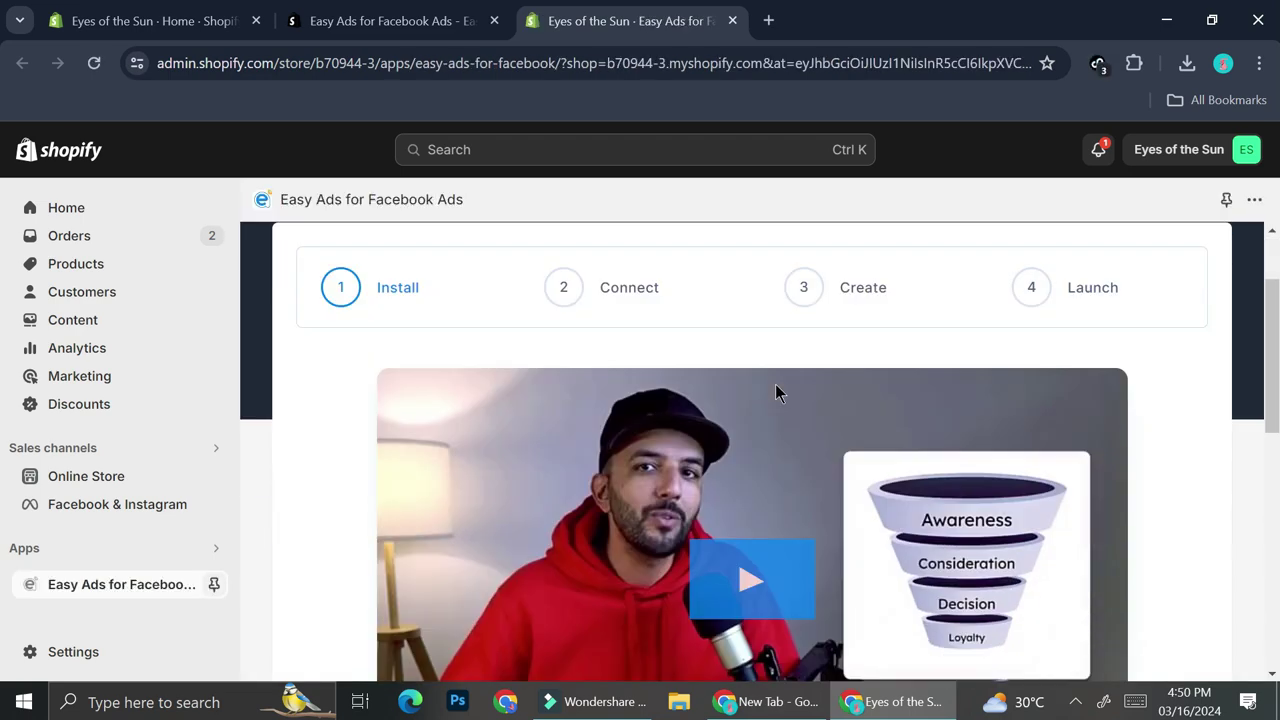
pyautogui.scroll(-4, 775, 384)
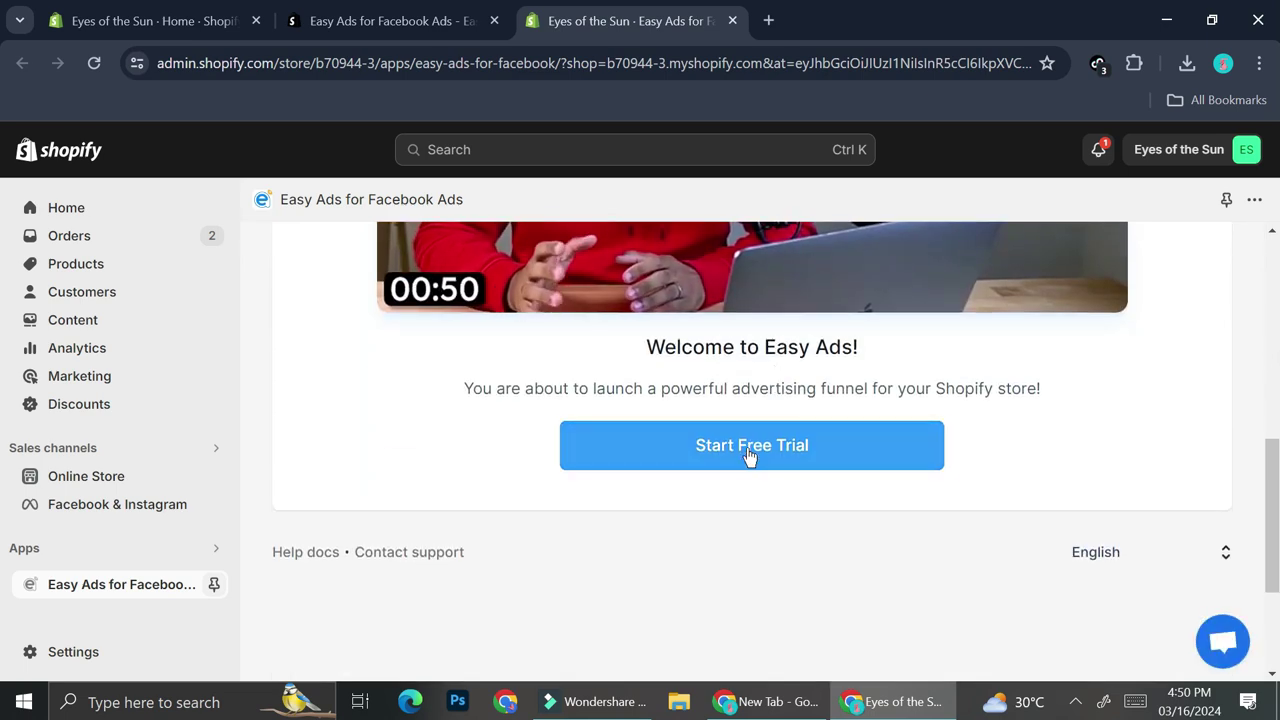
pyautogui.click(748, 452)
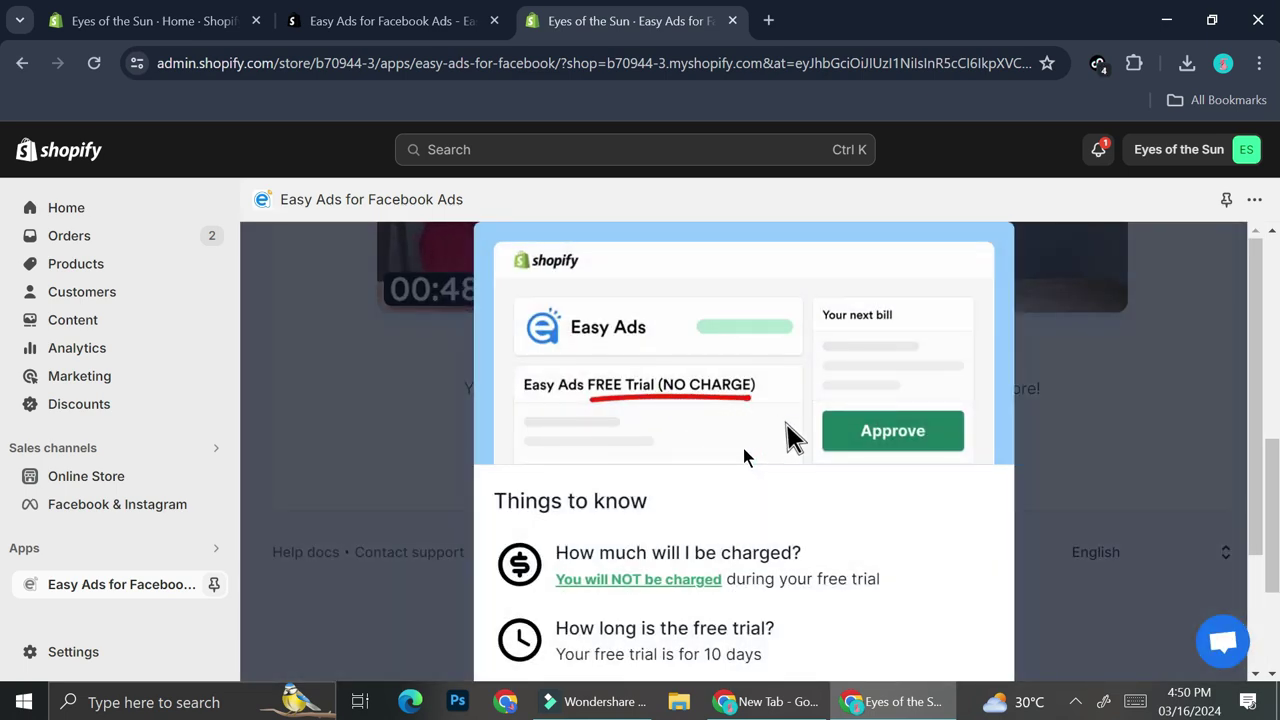
pyautogui.scroll(-2, 743, 450)
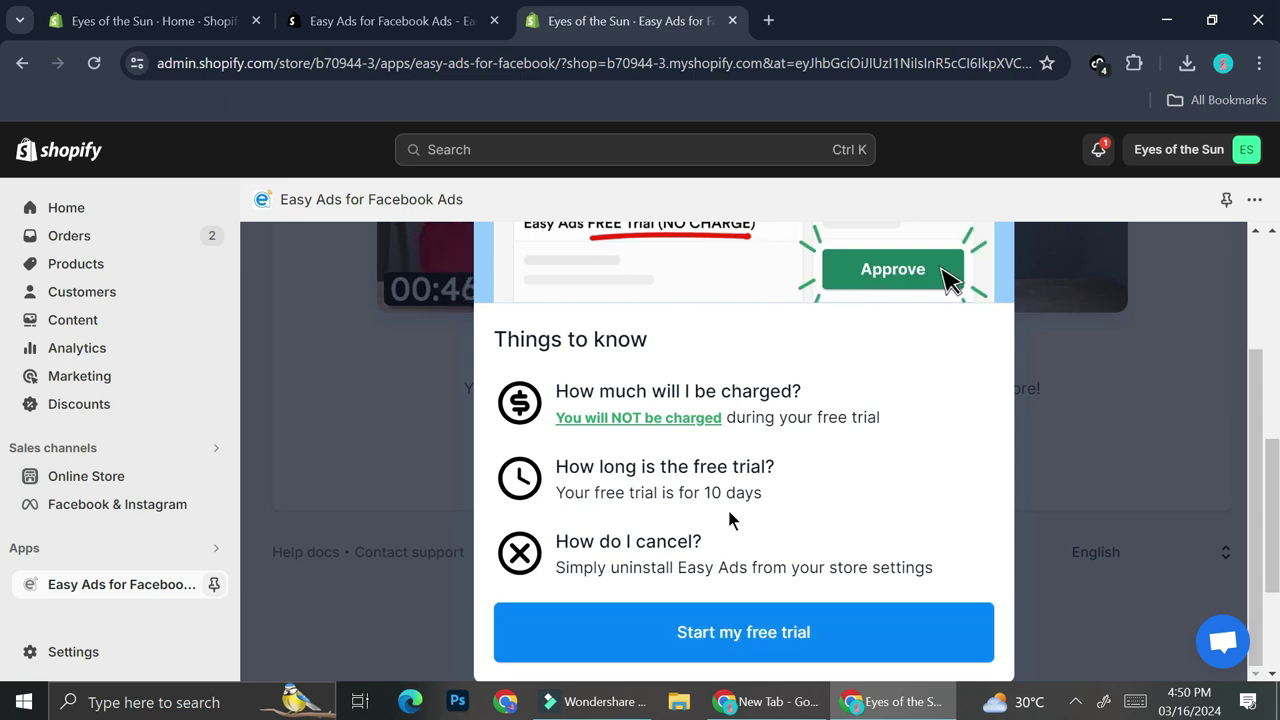
pyautogui.click(728, 630)
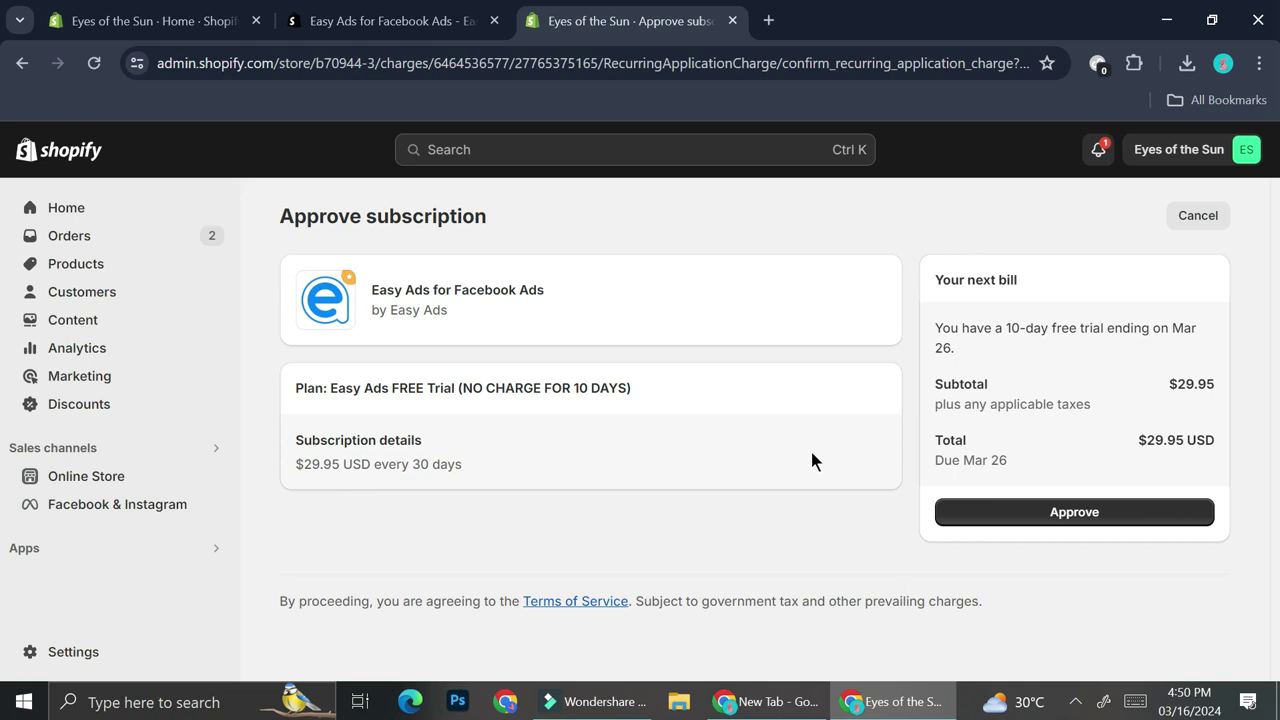
pyautogui.click(1011, 528)
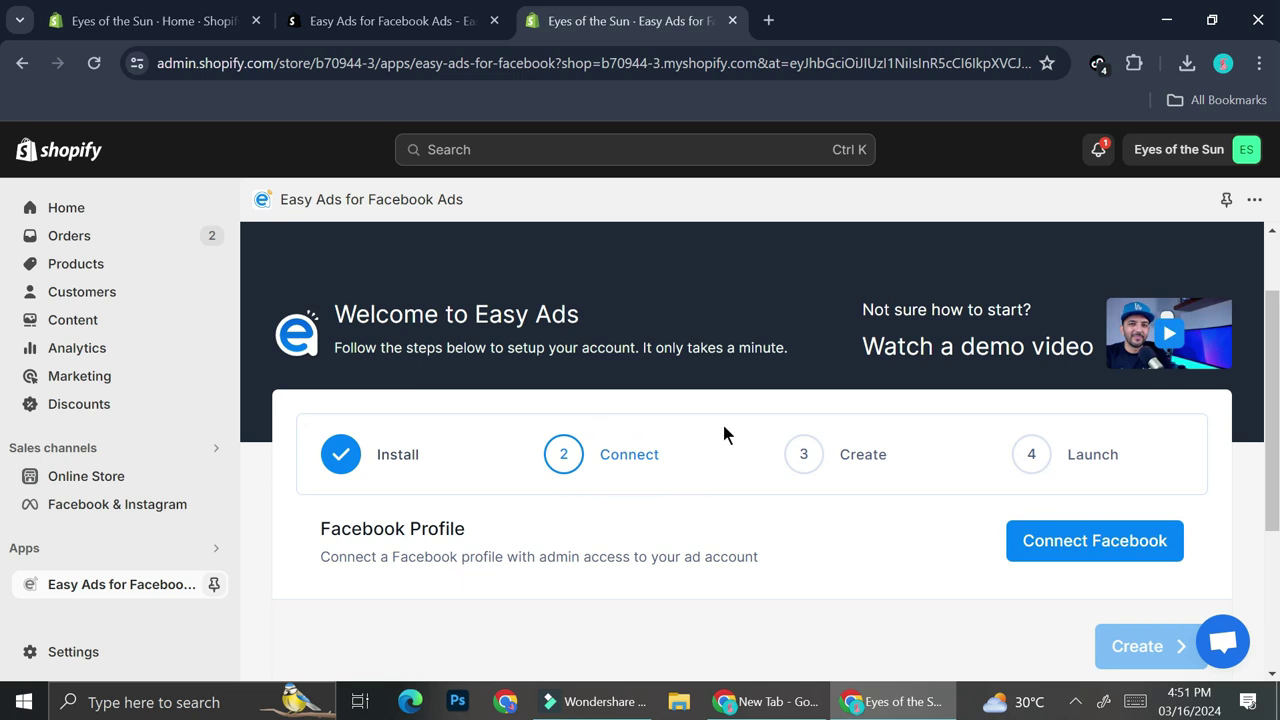
# Connect the suggested Facebook account to Easy Ads and close the confirmation window.
pyautogui.scroll(-2, 724, 434)
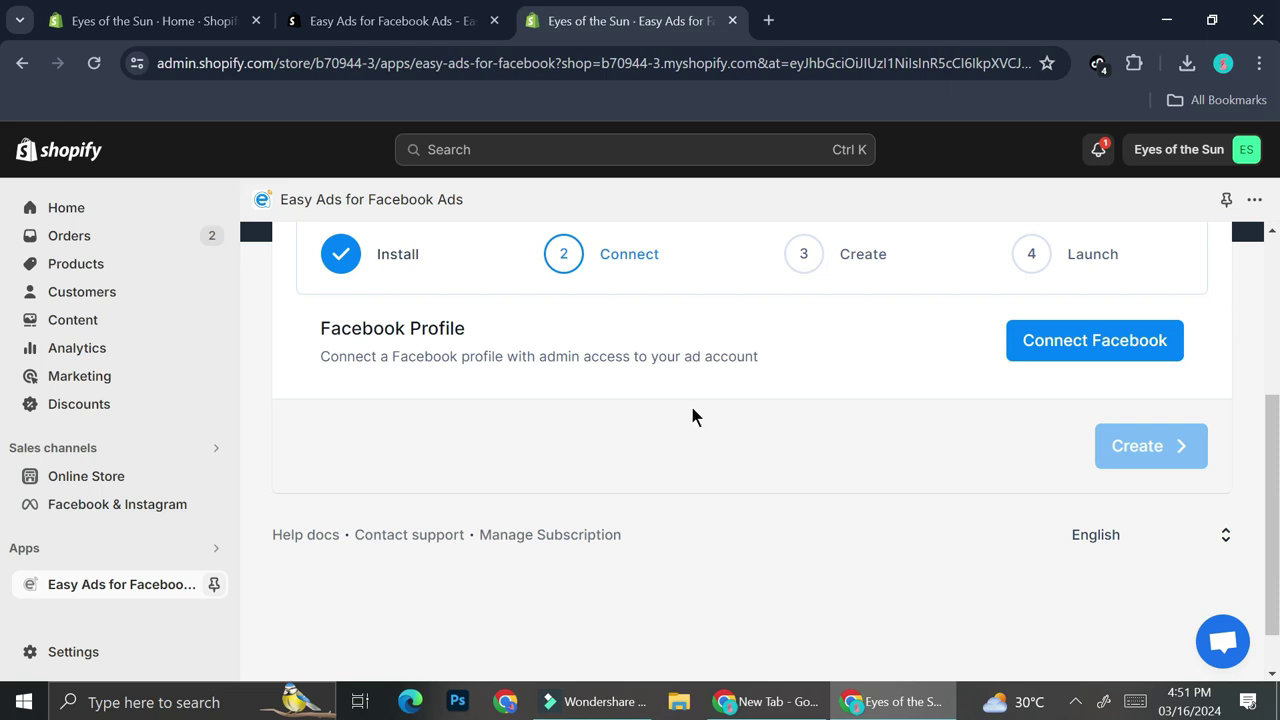
pyautogui.click(1109, 343)
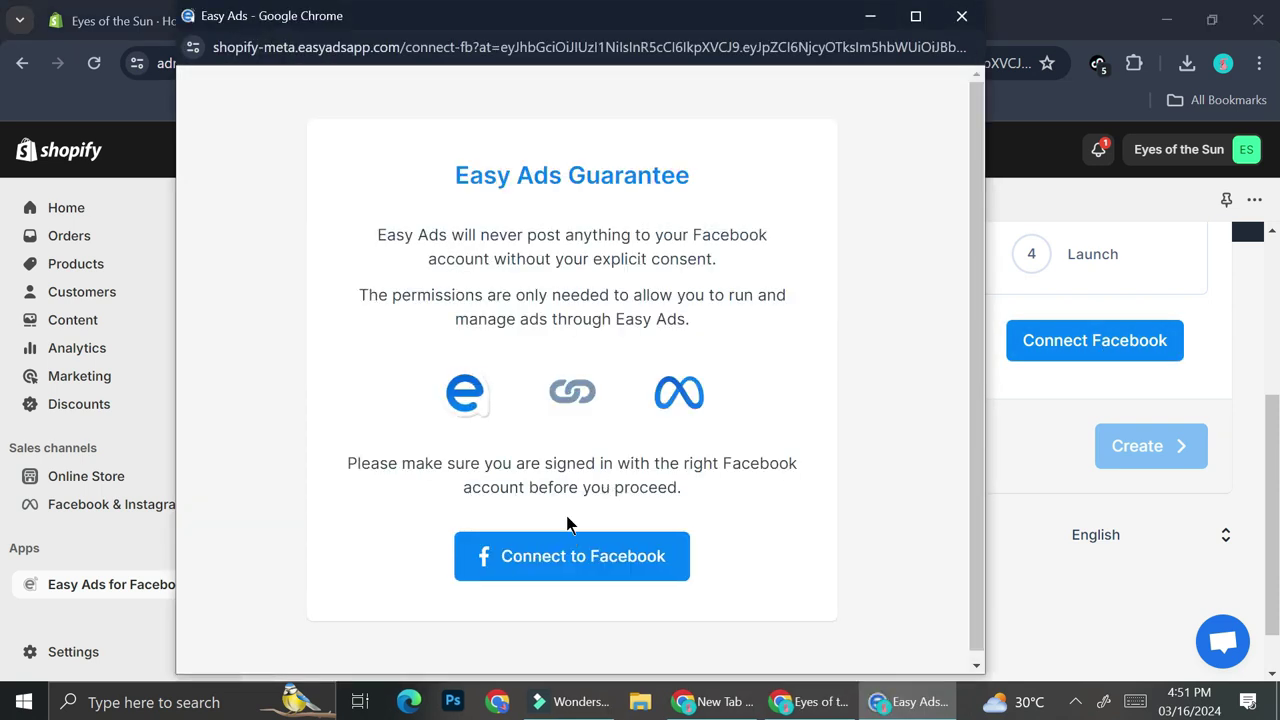
pyautogui.click(560, 549)
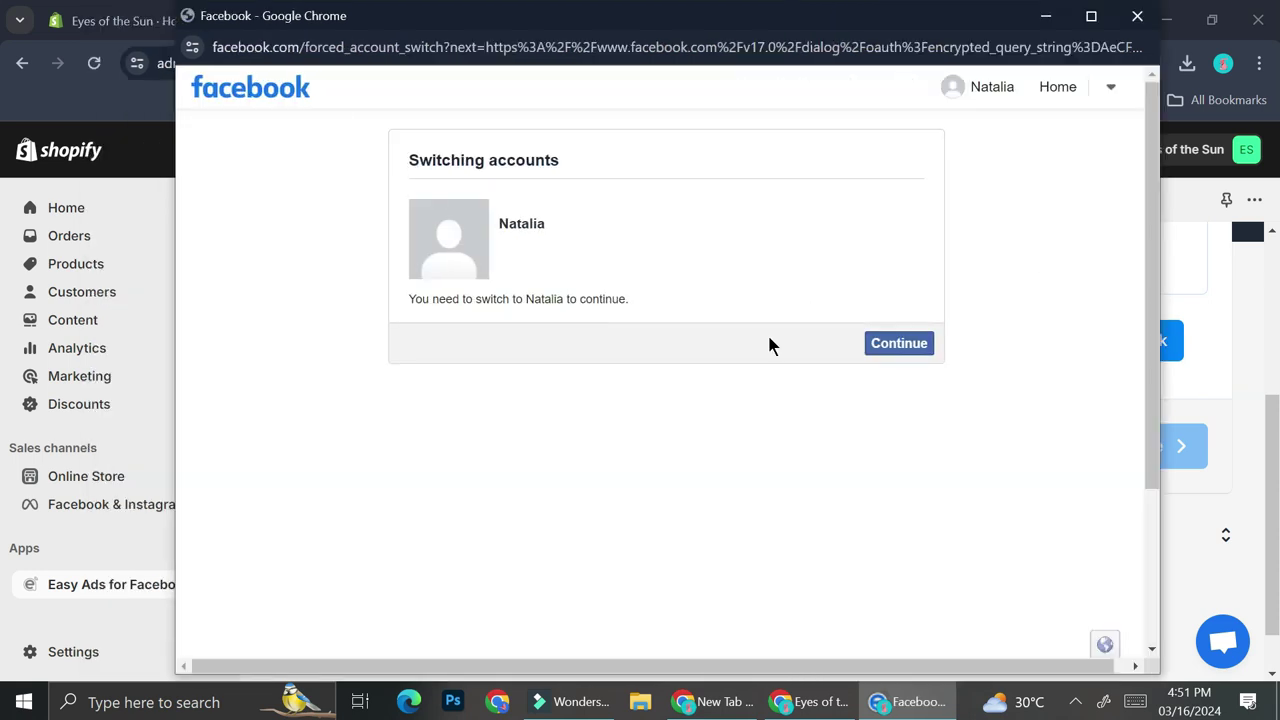
pyautogui.click(882, 346)
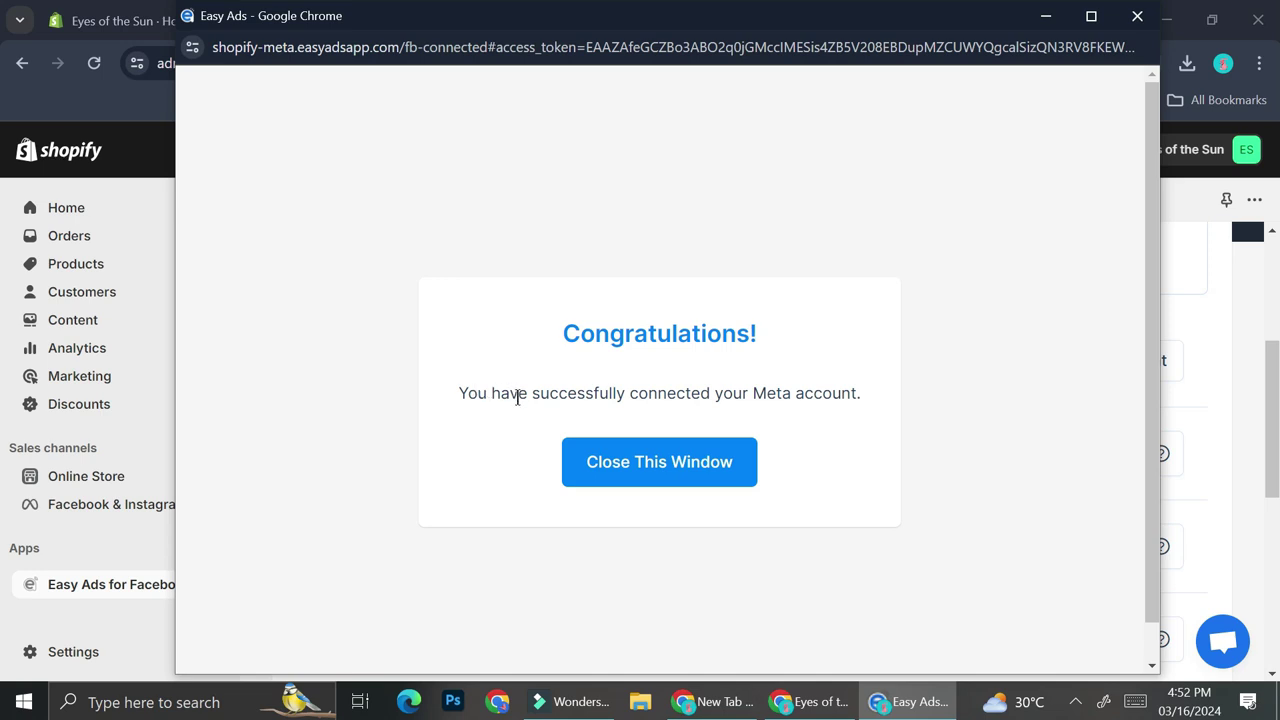
pyautogui.click(643, 456)
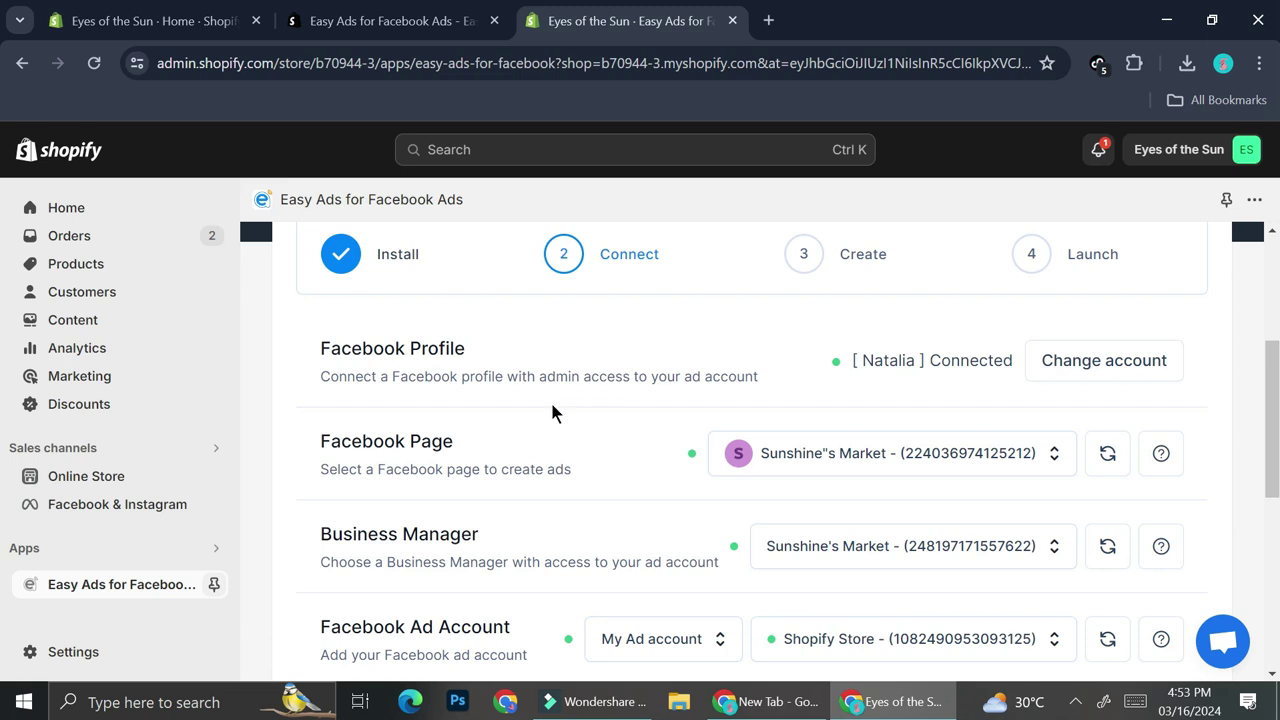
# Select Sunshine's Market as the Facebook page and scroll to the Pixel/Dataset section.
pyautogui.click(963, 465)
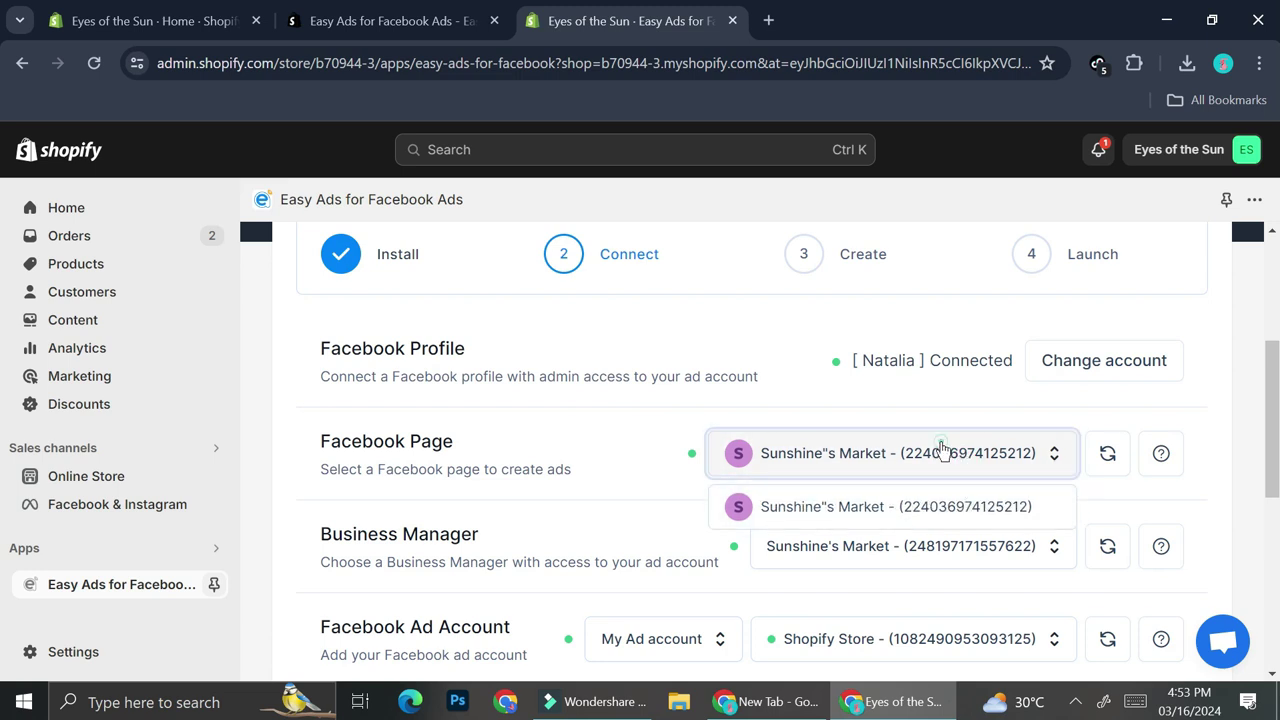
pyautogui.click(942, 449)
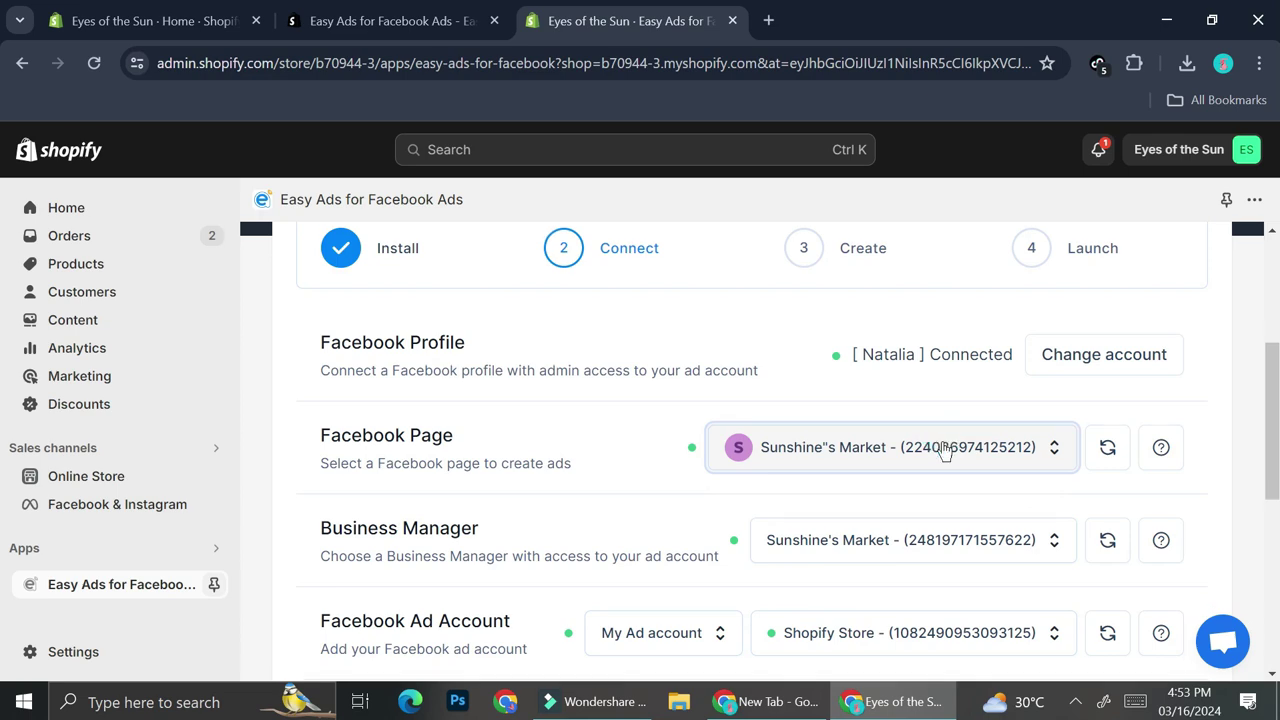
pyautogui.scroll(-1, 943, 449)
pyautogui.scroll(1, 912, 420)
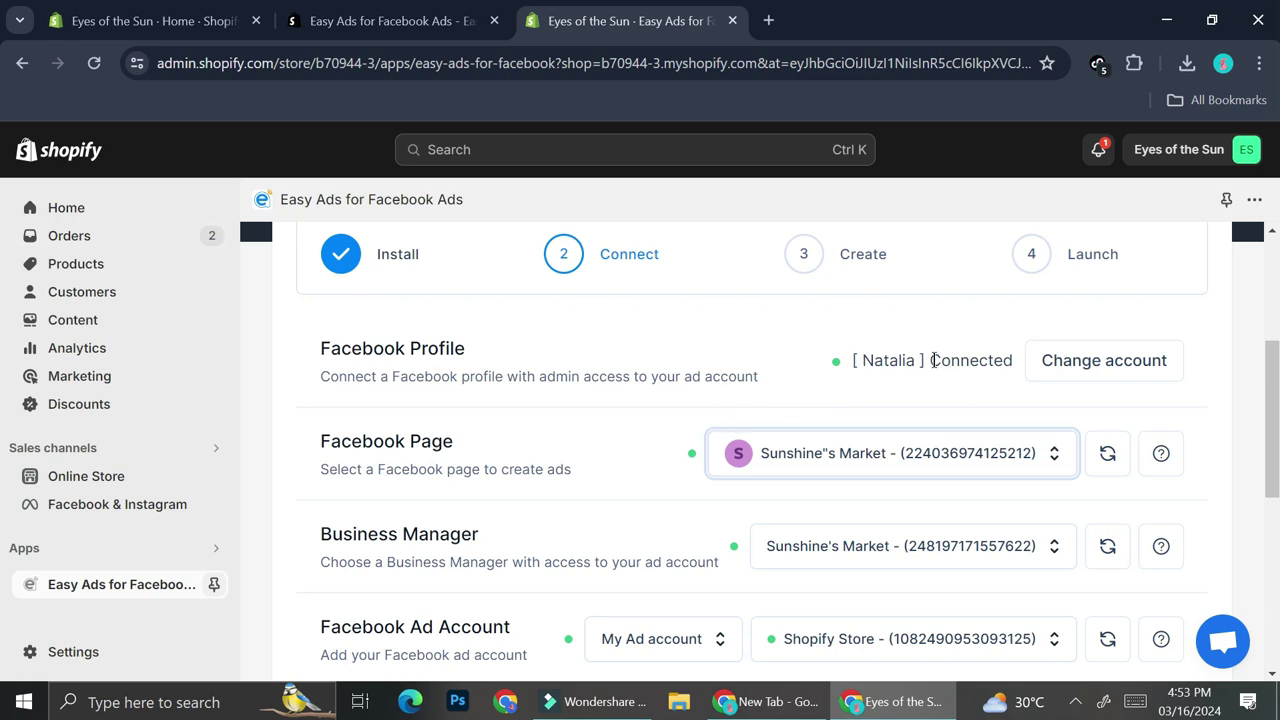
pyautogui.scroll(-1, 940, 357)
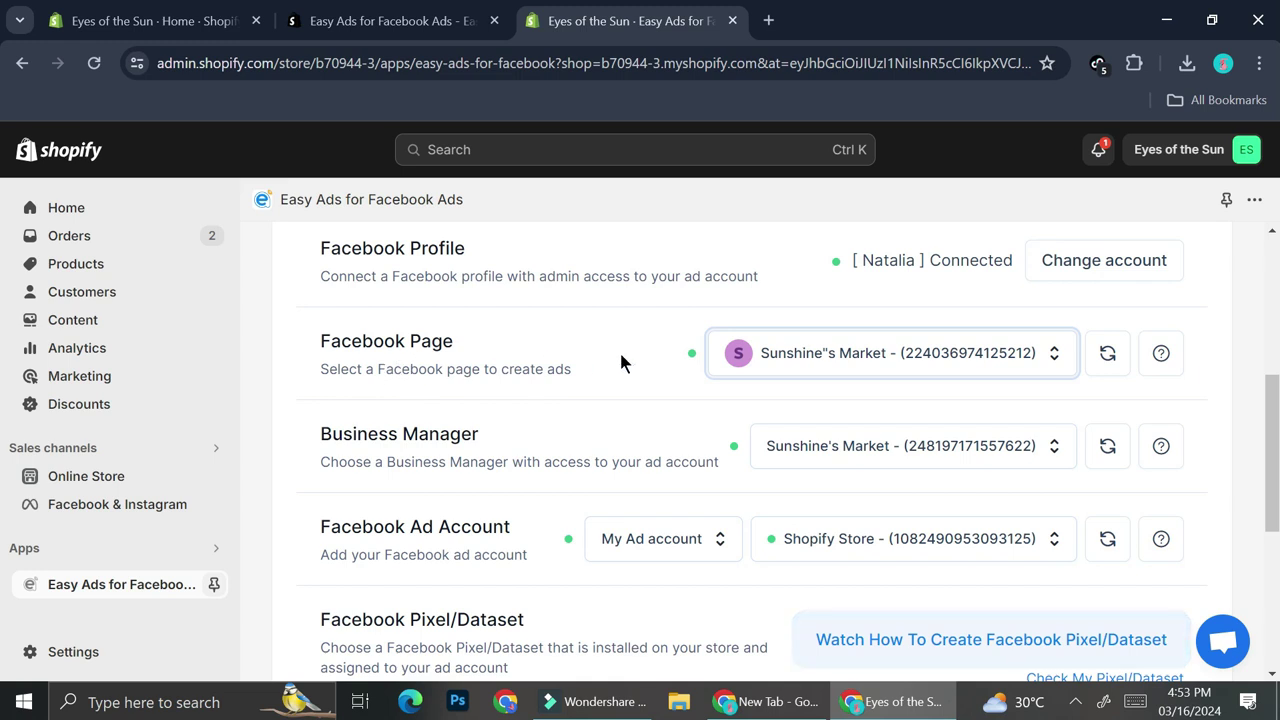
pyautogui.scroll(-1, 733, 385)
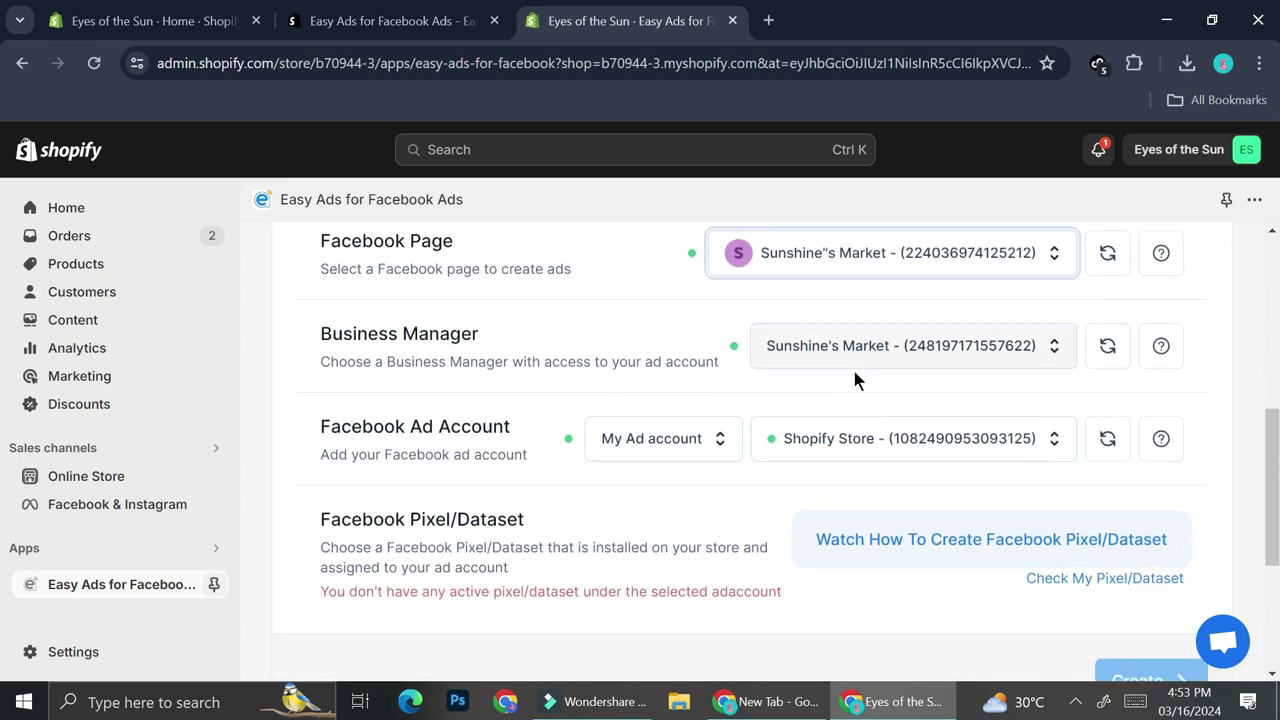
# Keep Sunshine's Market as the Business Manager and recheck the ad account for a pixel.
pyautogui.click(878, 360)
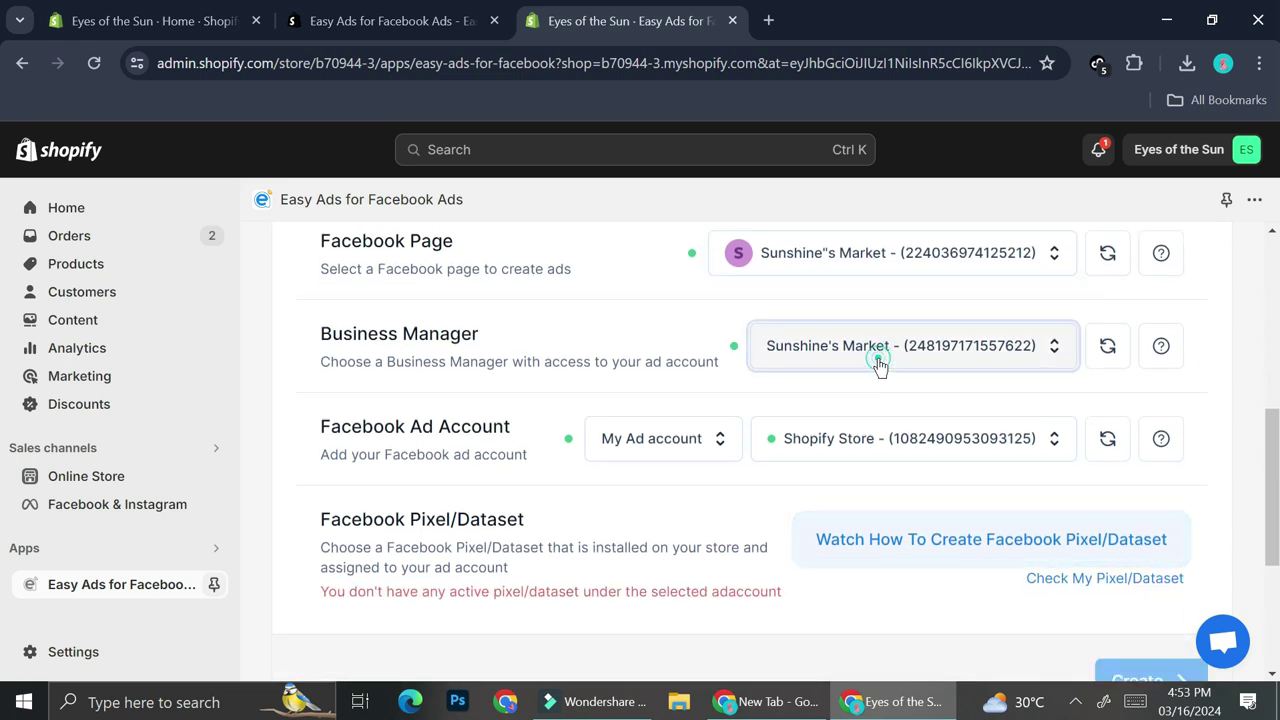
pyautogui.click(878, 358)
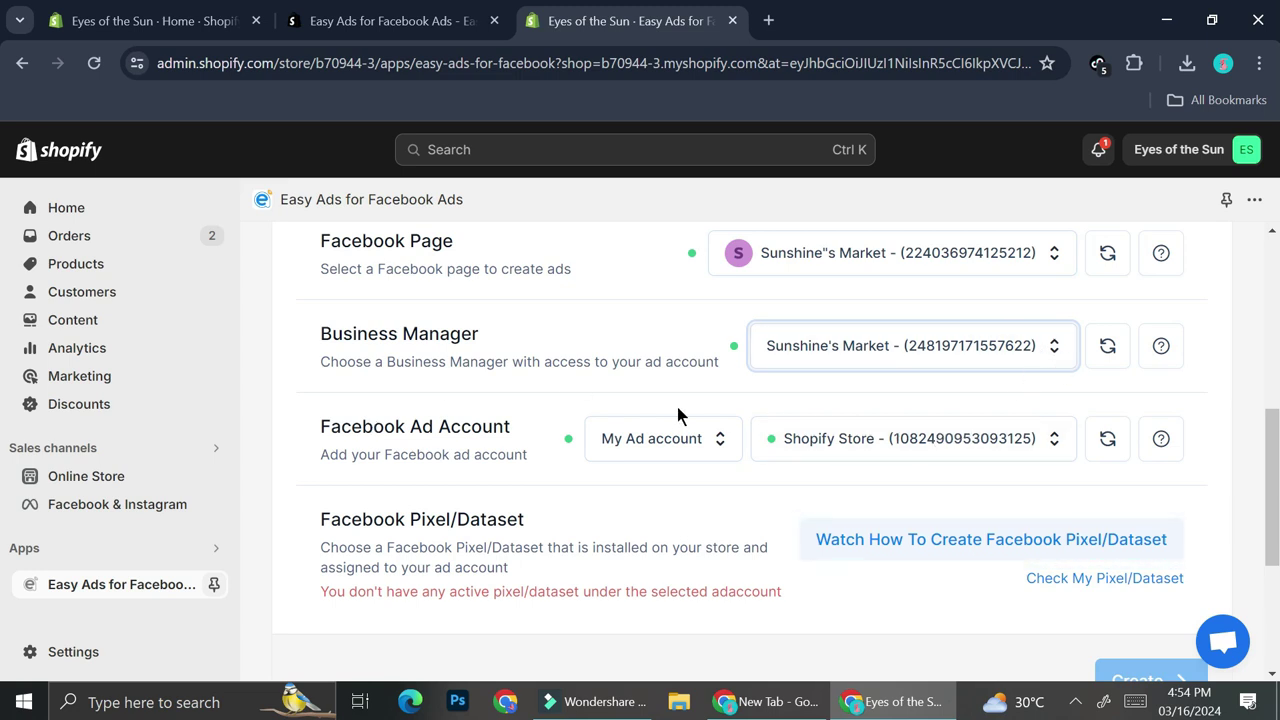
pyautogui.scroll(-2, 678, 415)
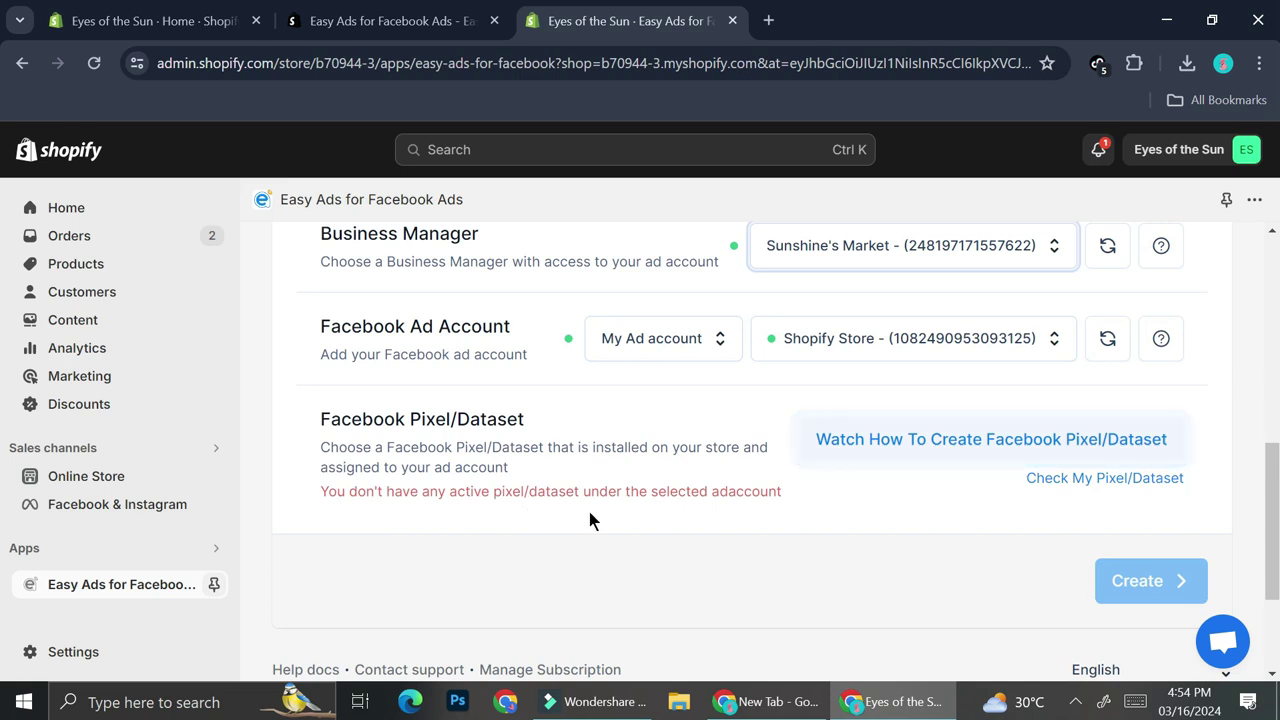
pyautogui.click(1050, 477)
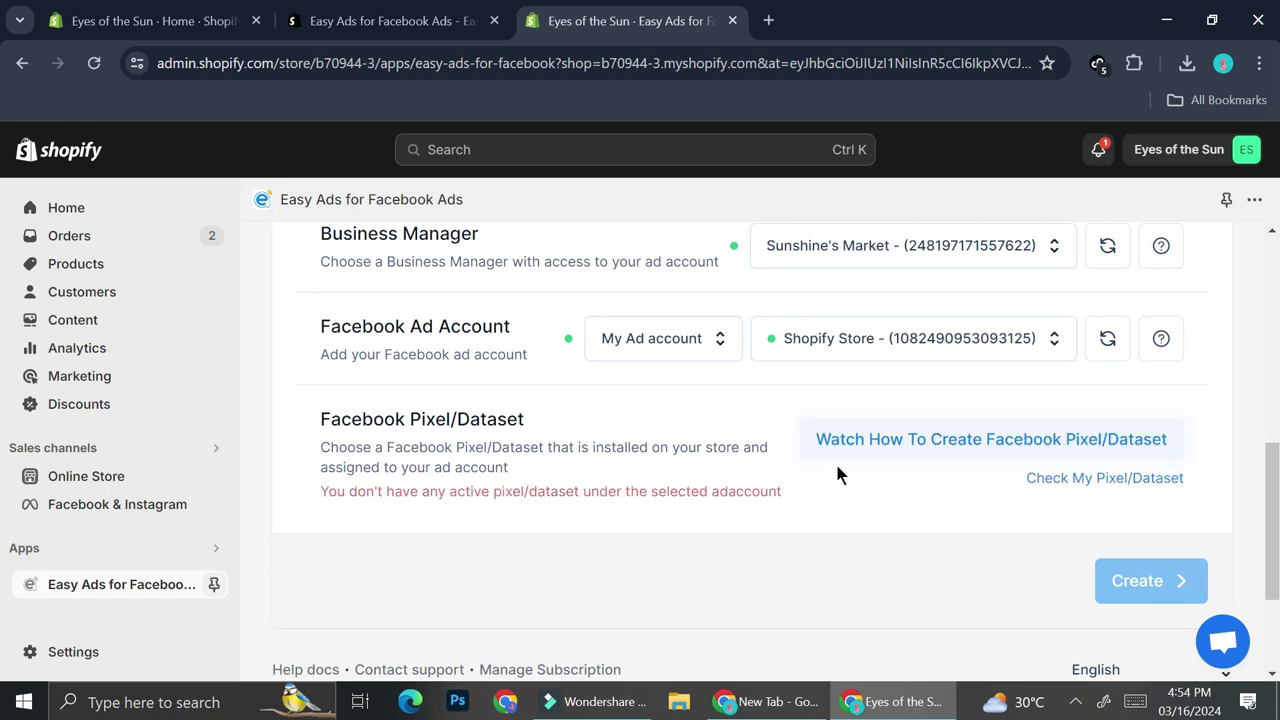
pyautogui.scroll(-2, 890, 470)
pyautogui.scroll(1, 890, 475)
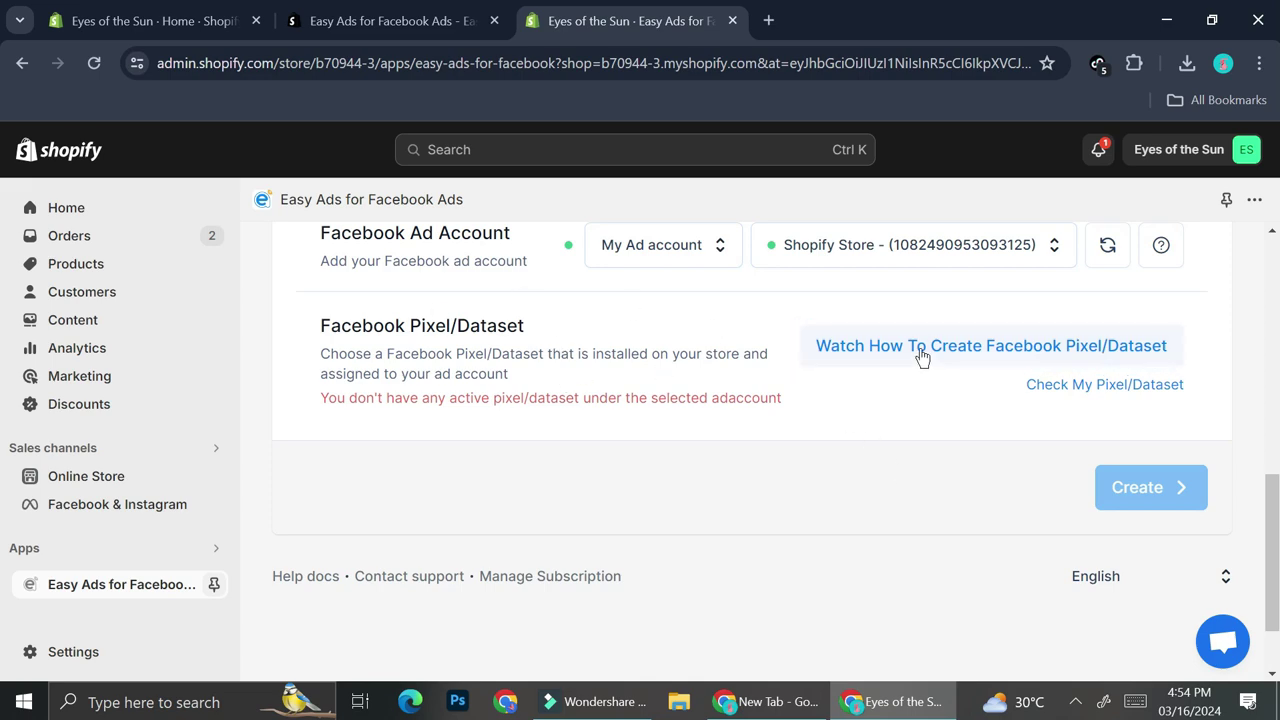
pyautogui.scroll(1, 1125, 517)
# Assign the Shopify Store ad account to Sunshine's Market's pixel in Meta Business Settings.
pyautogui.click(1087, 448)
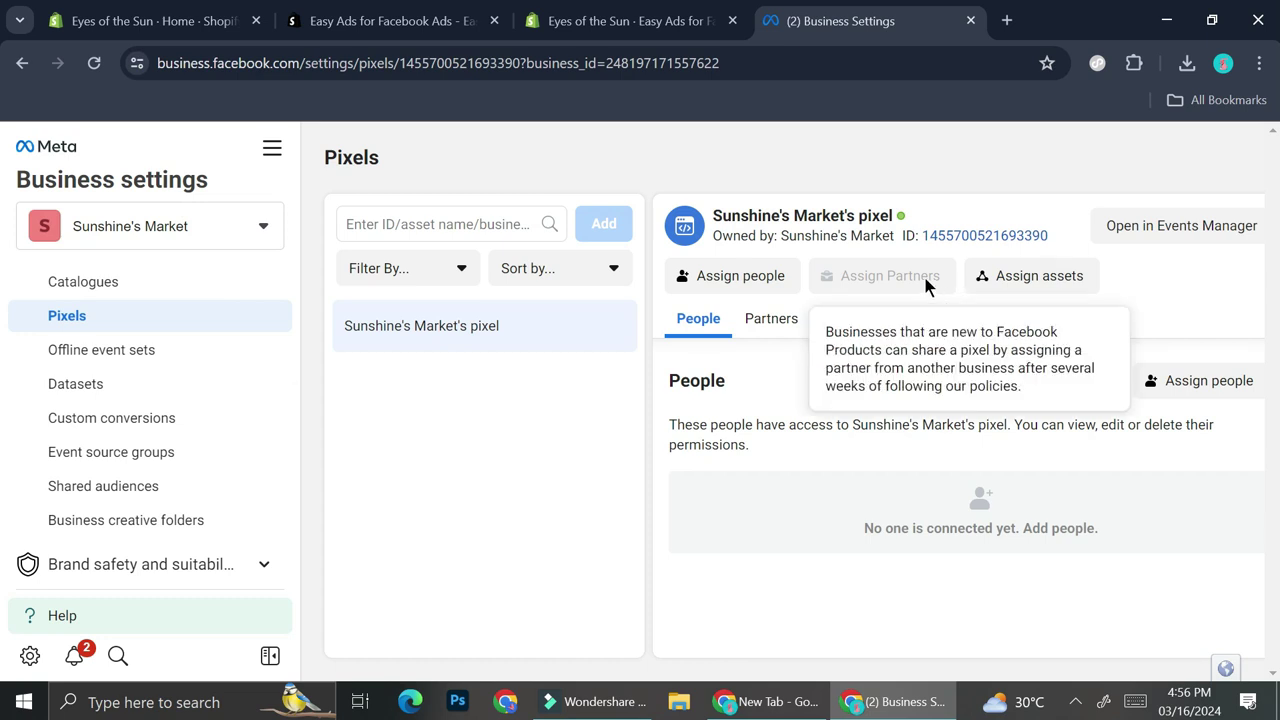
pyautogui.click(1040, 288)
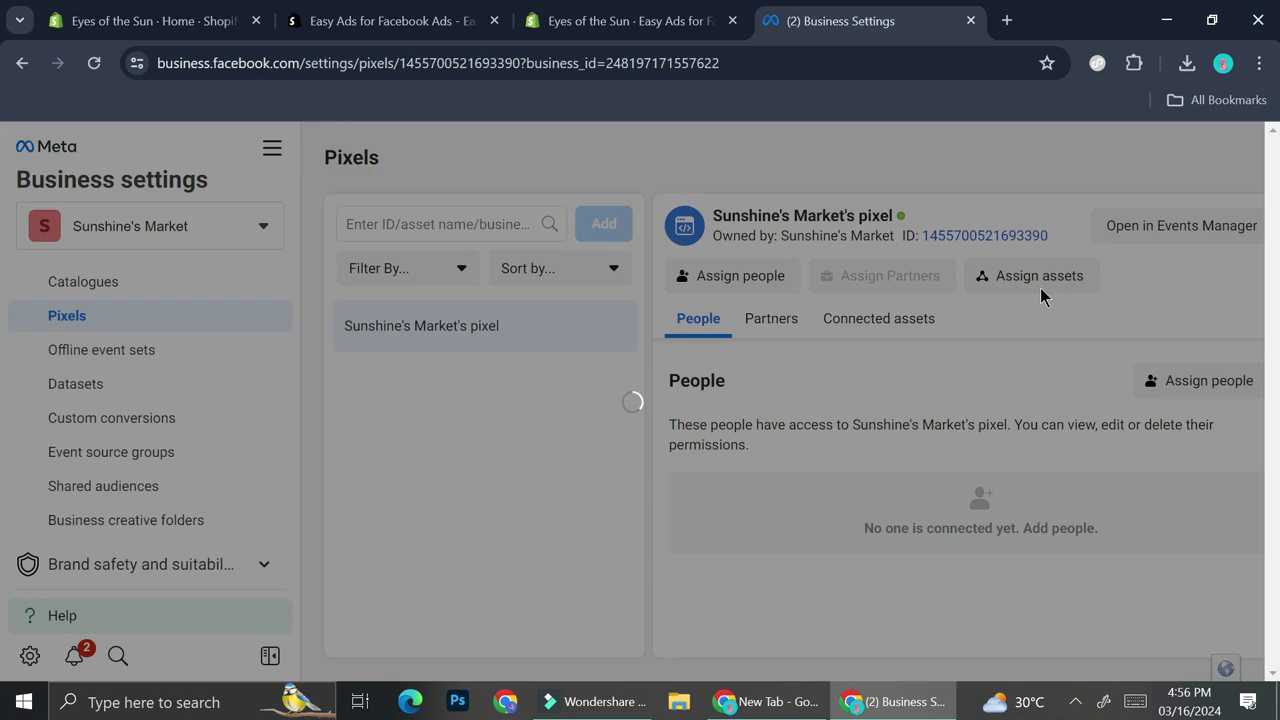
pyautogui.click(553, 349)
pyautogui.click(948, 626)
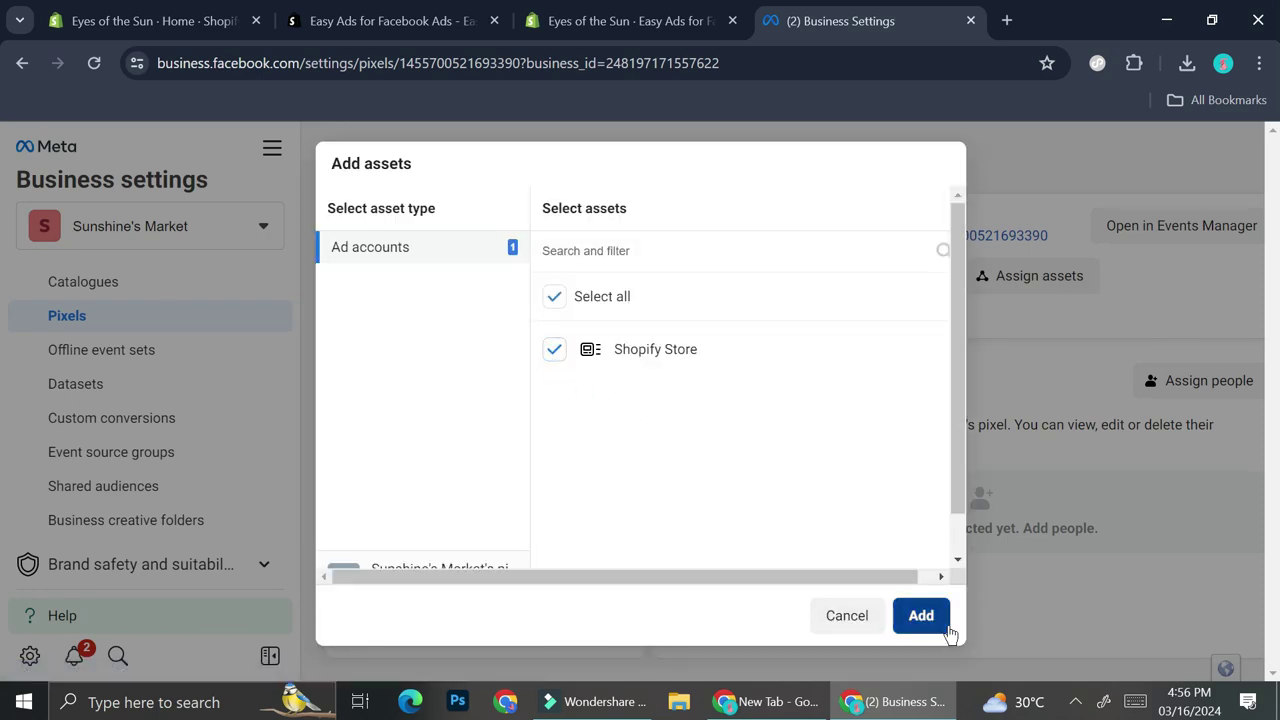
pyautogui.click(784, 406)
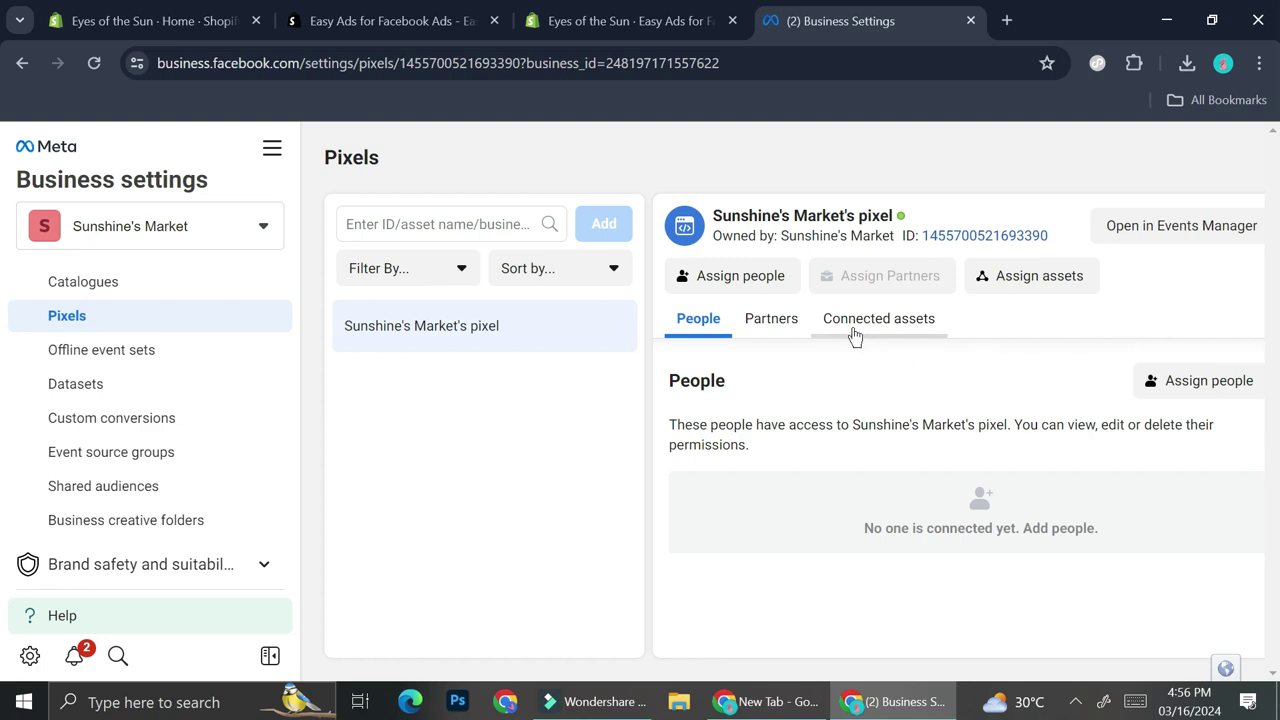
pyautogui.hotkey('ctrl', 'shift', 'Tab')
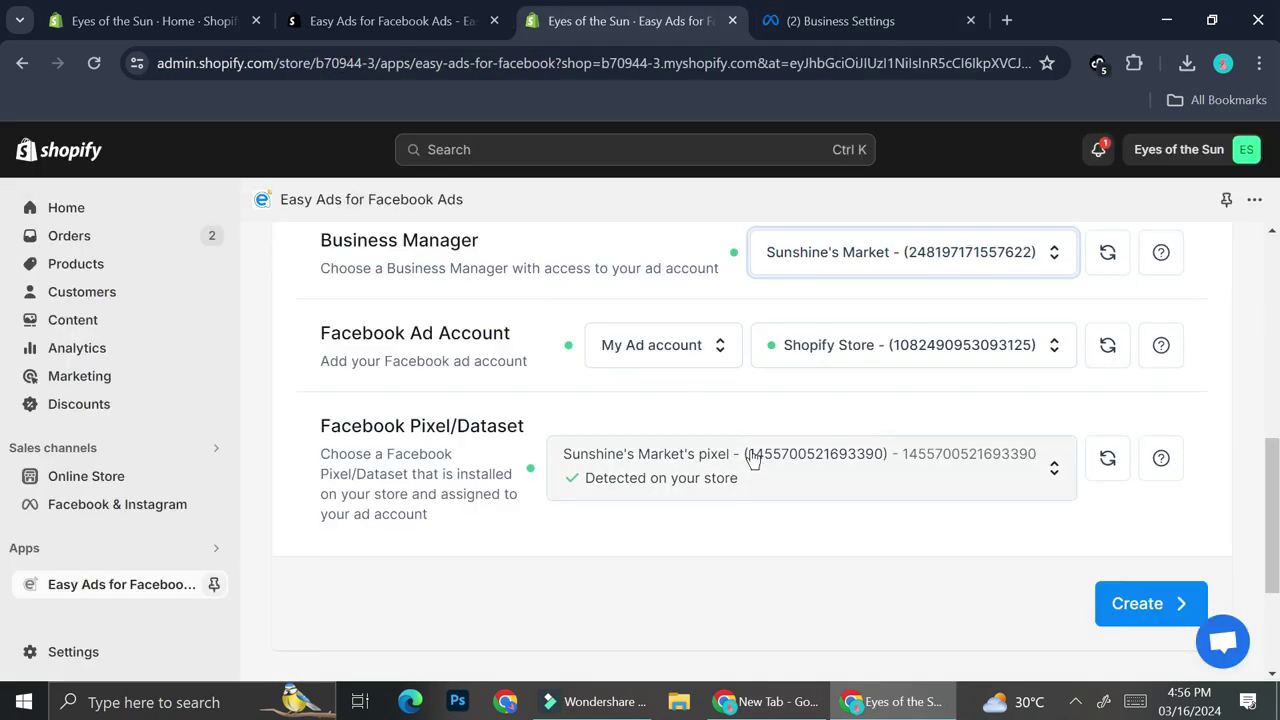
# Begin campaign creation and look through the feed categories and tag-based product filtering.
pyautogui.scroll(-2, 753, 458)
pyautogui.click(1124, 401)
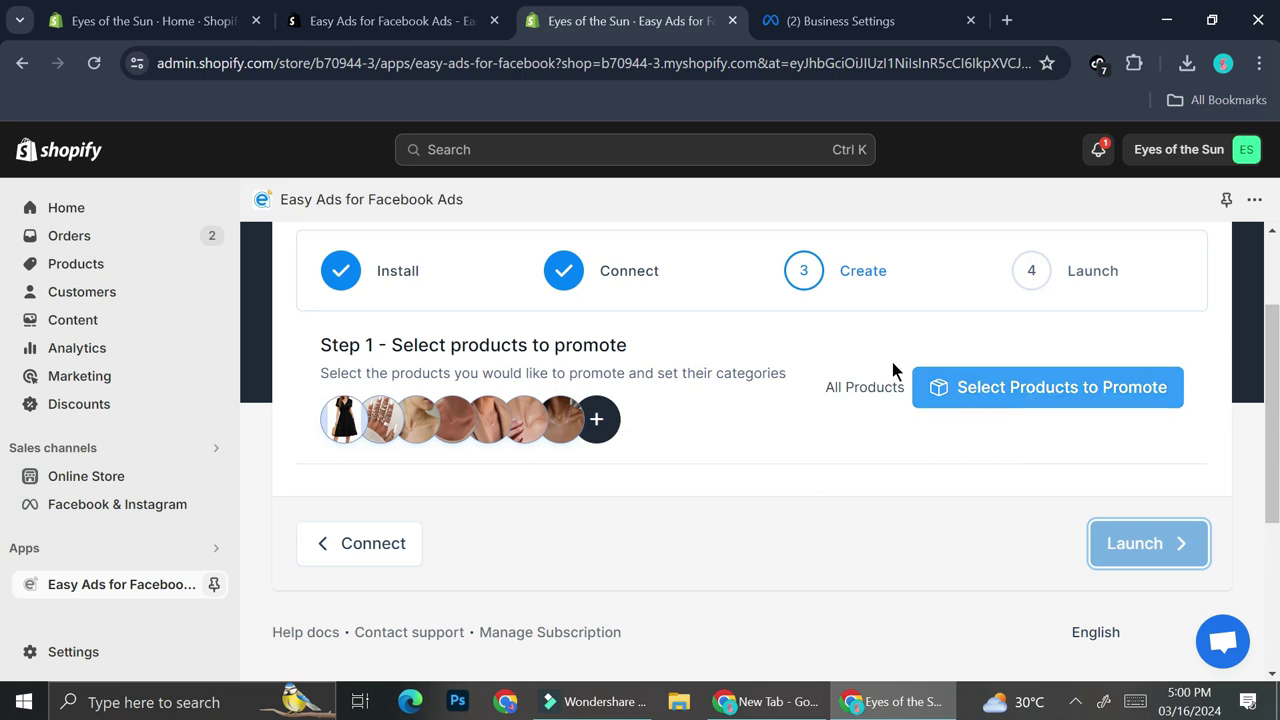
pyautogui.click(1002, 385)
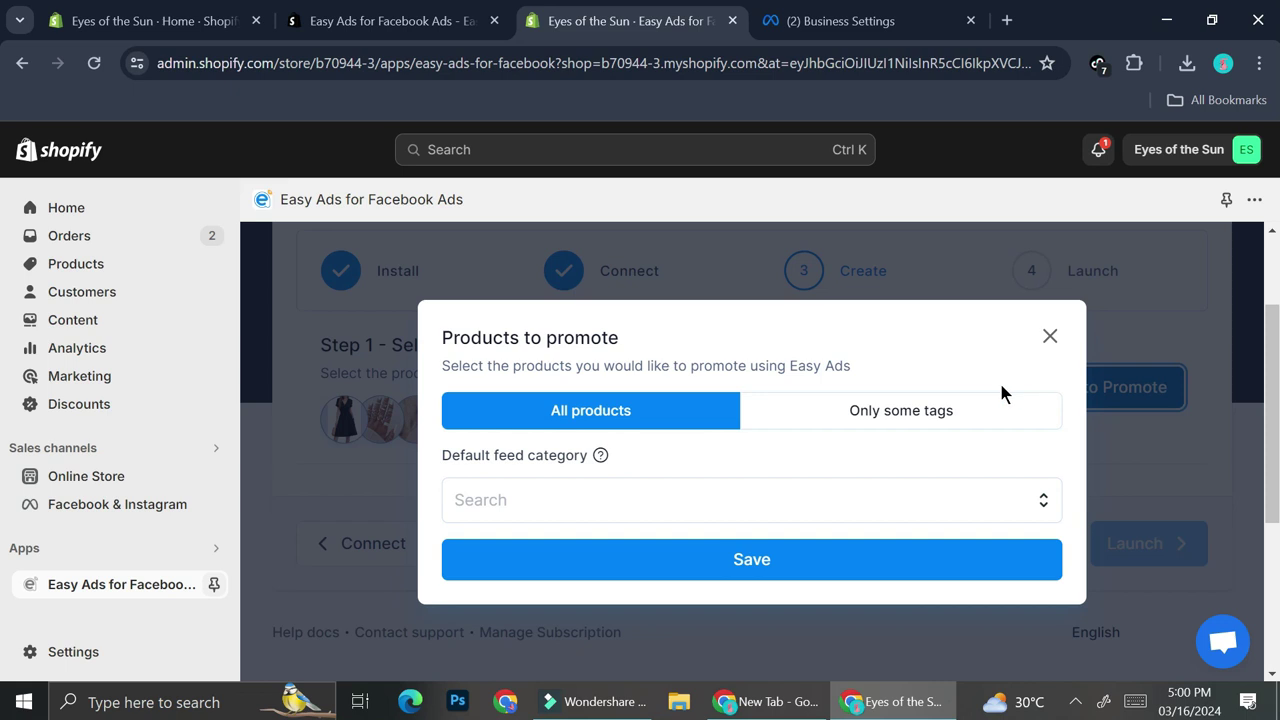
pyautogui.click(608, 492)
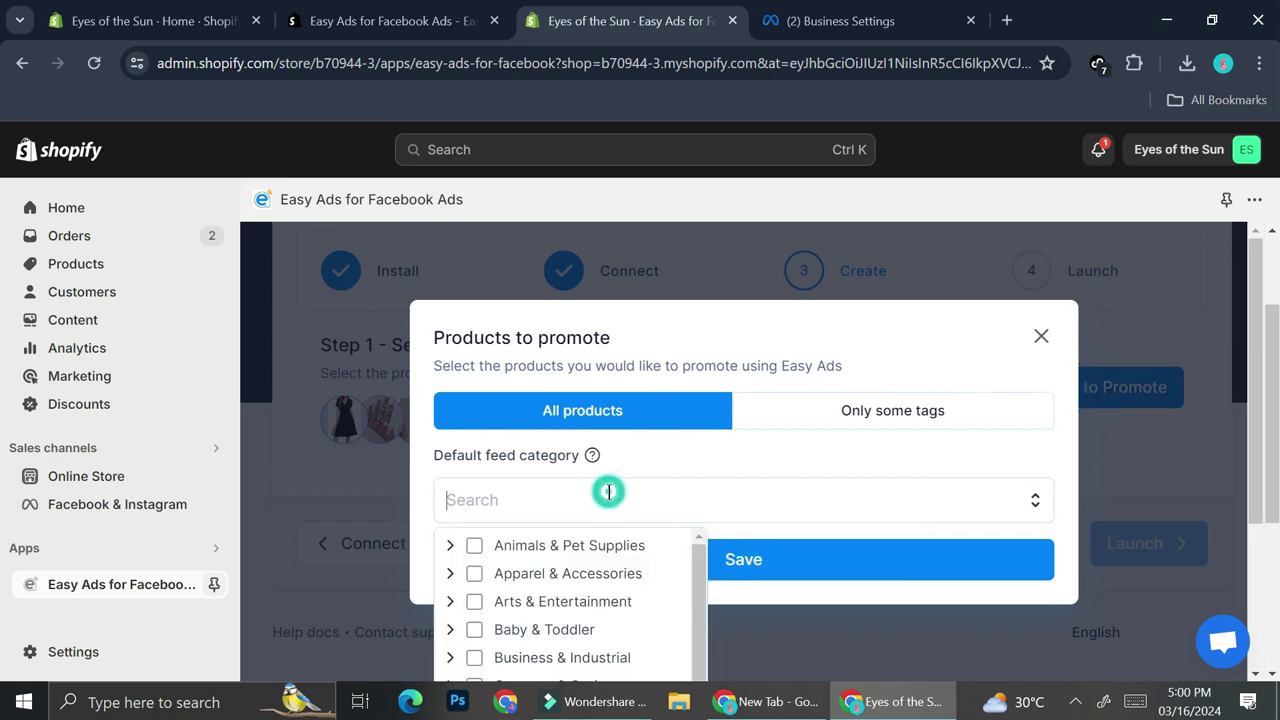
pyautogui.click(651, 428)
pyautogui.click(852, 410)
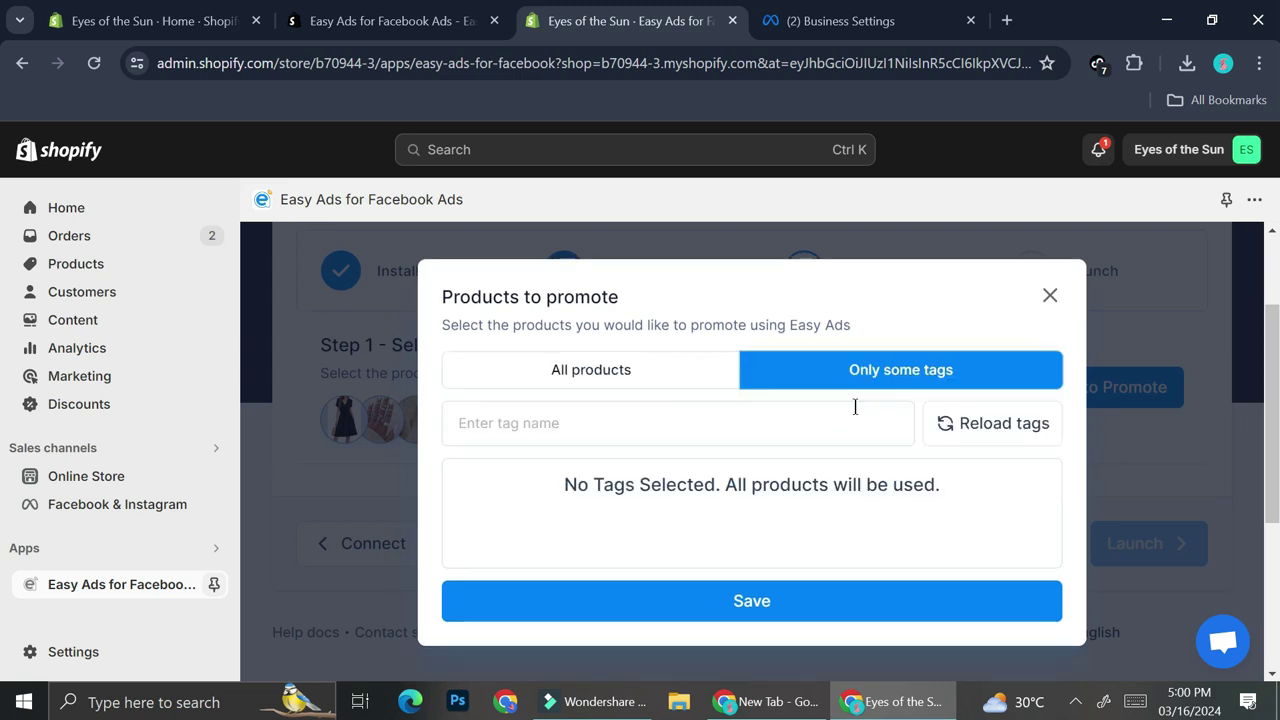
pyautogui.click(722, 436)
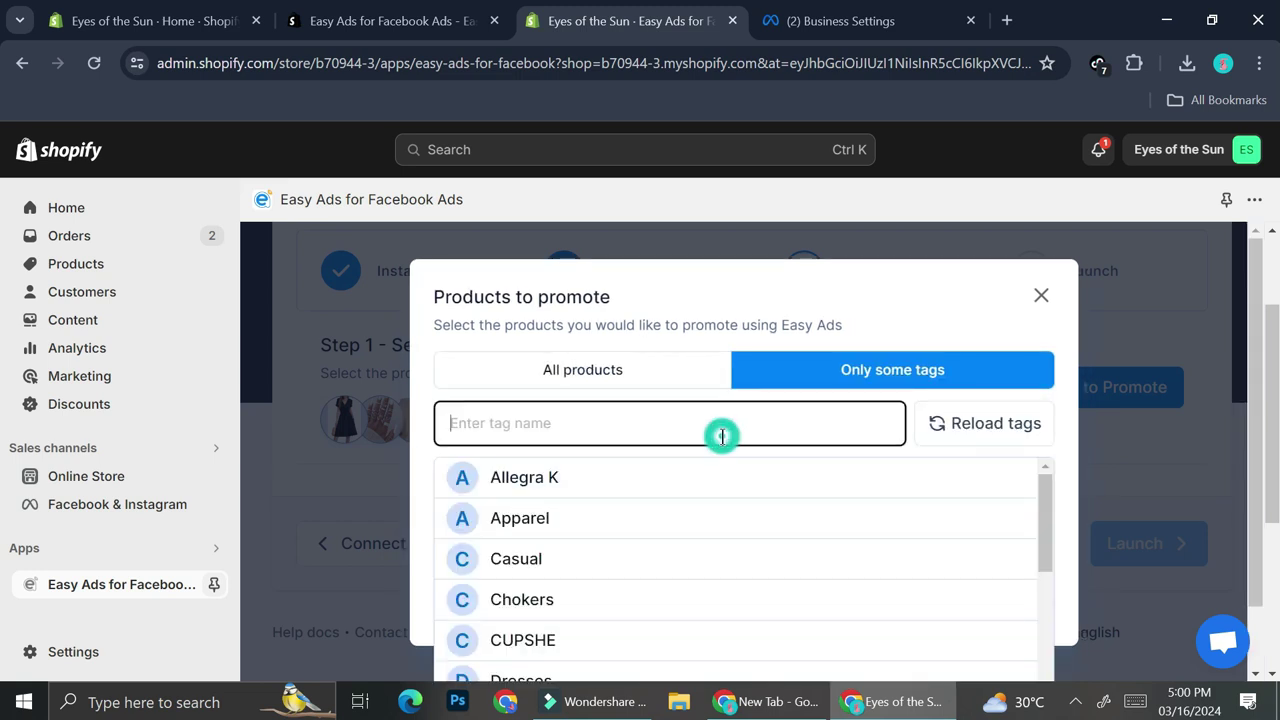
pyautogui.click(721, 424)
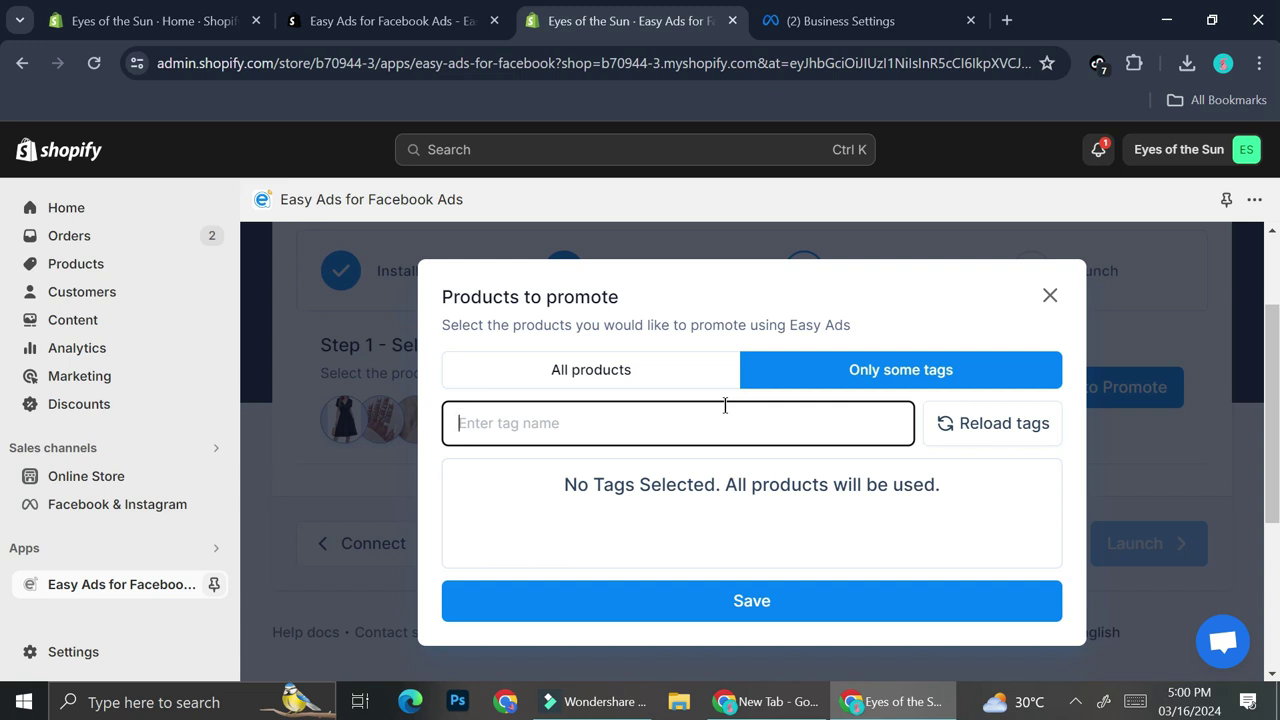
# Promote all products with Apparel & Accessories as the default feed category and save.
pyautogui.click(669, 374)
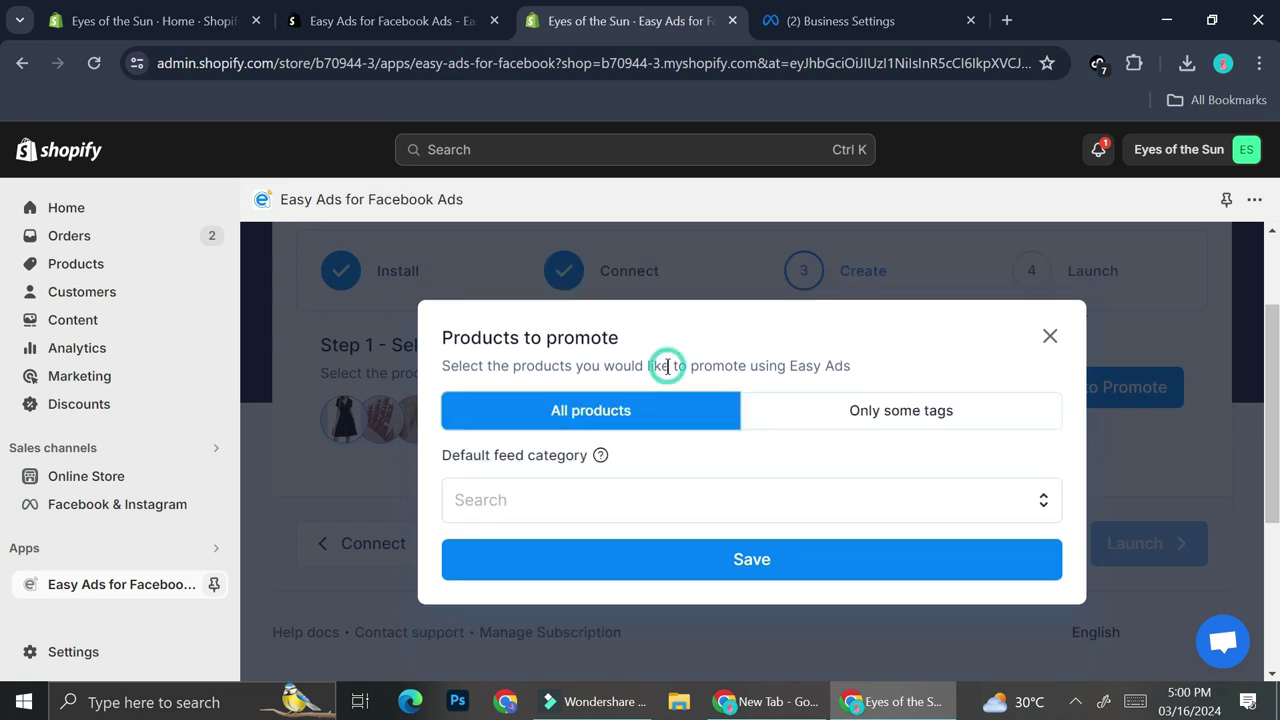
pyautogui.click(586, 491)
pyautogui.scroll(-2, 751, 568)
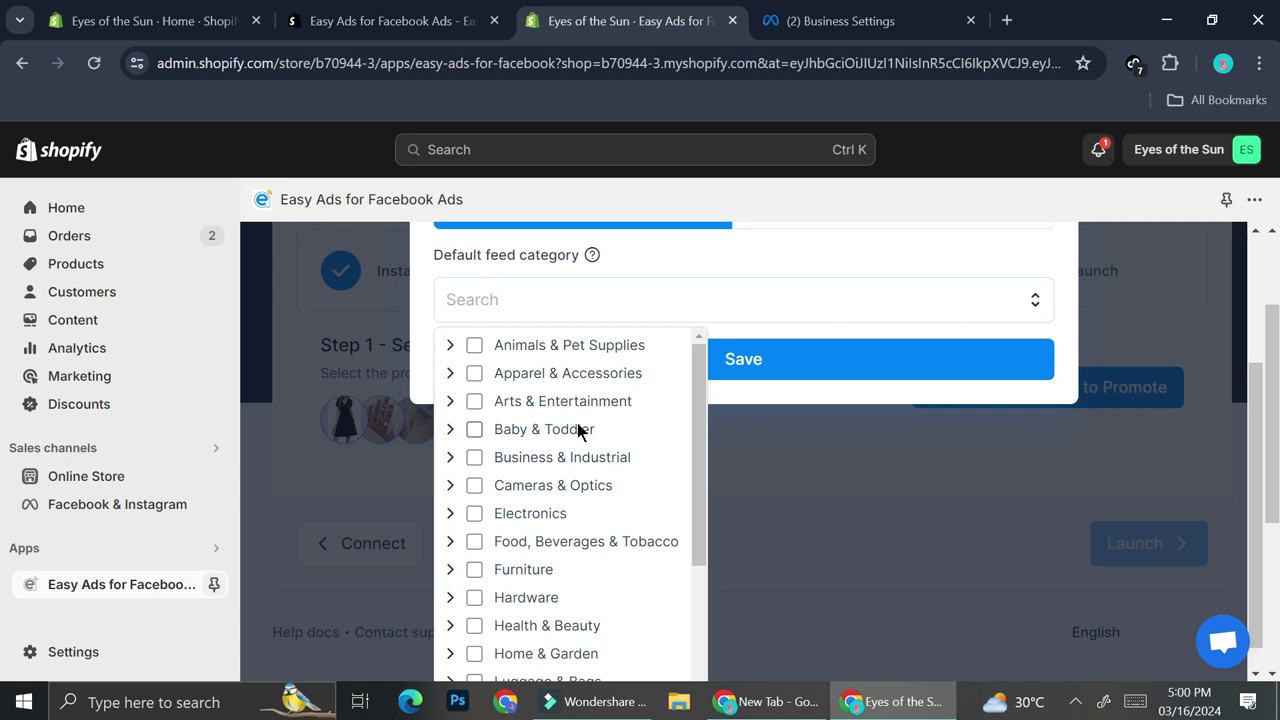
pyautogui.scroll(-1, 474, 345)
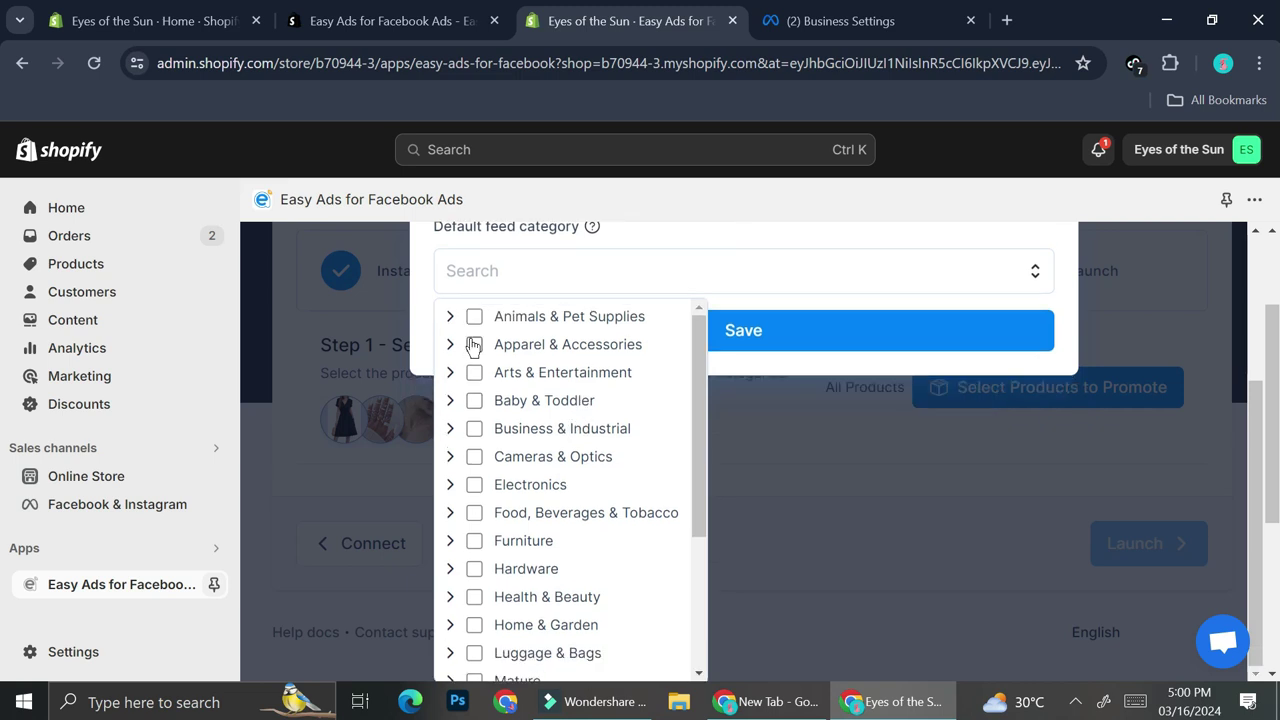
pyautogui.click(474, 344)
pyautogui.click(845, 329)
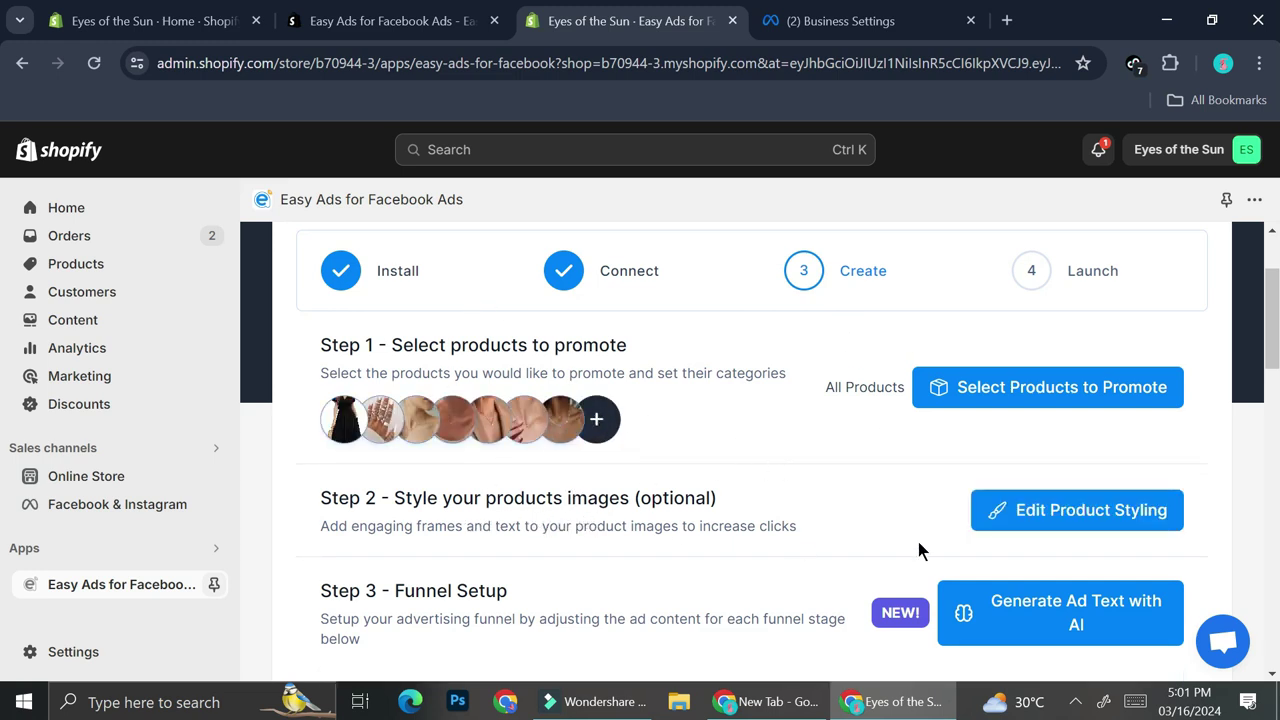
pyautogui.click(1038, 527)
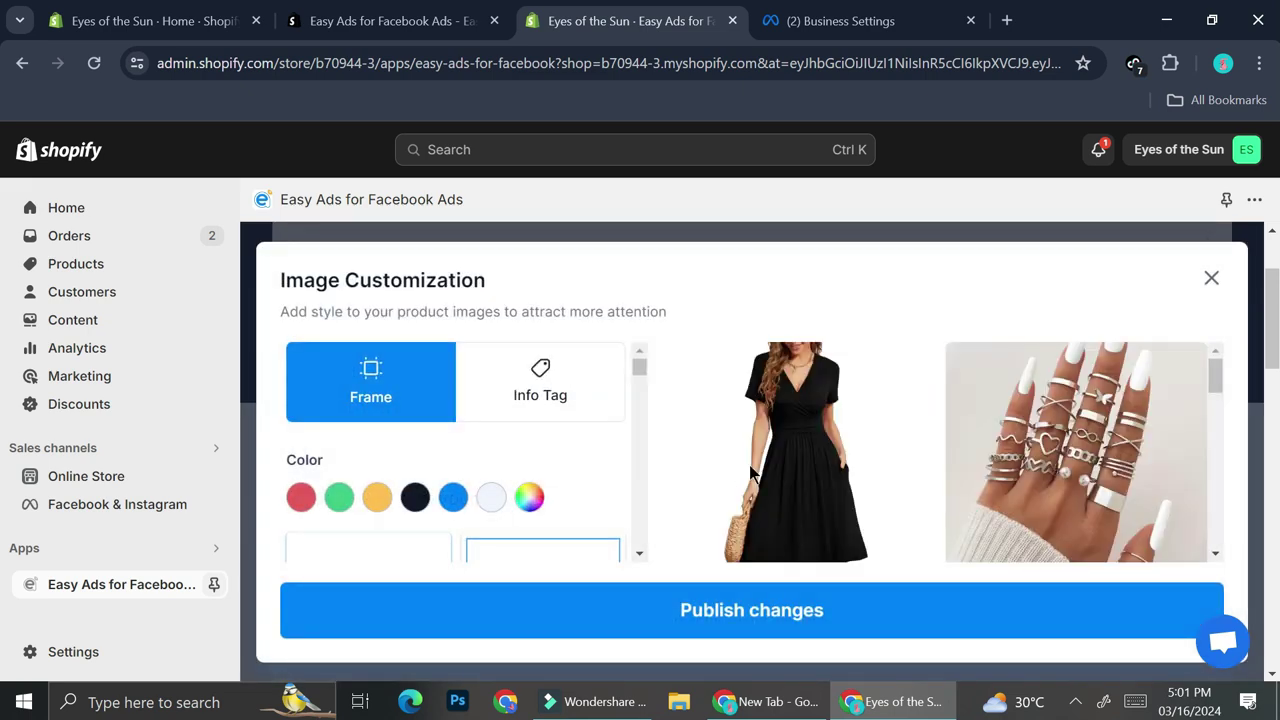
pyautogui.scroll(-10, 759, 467)
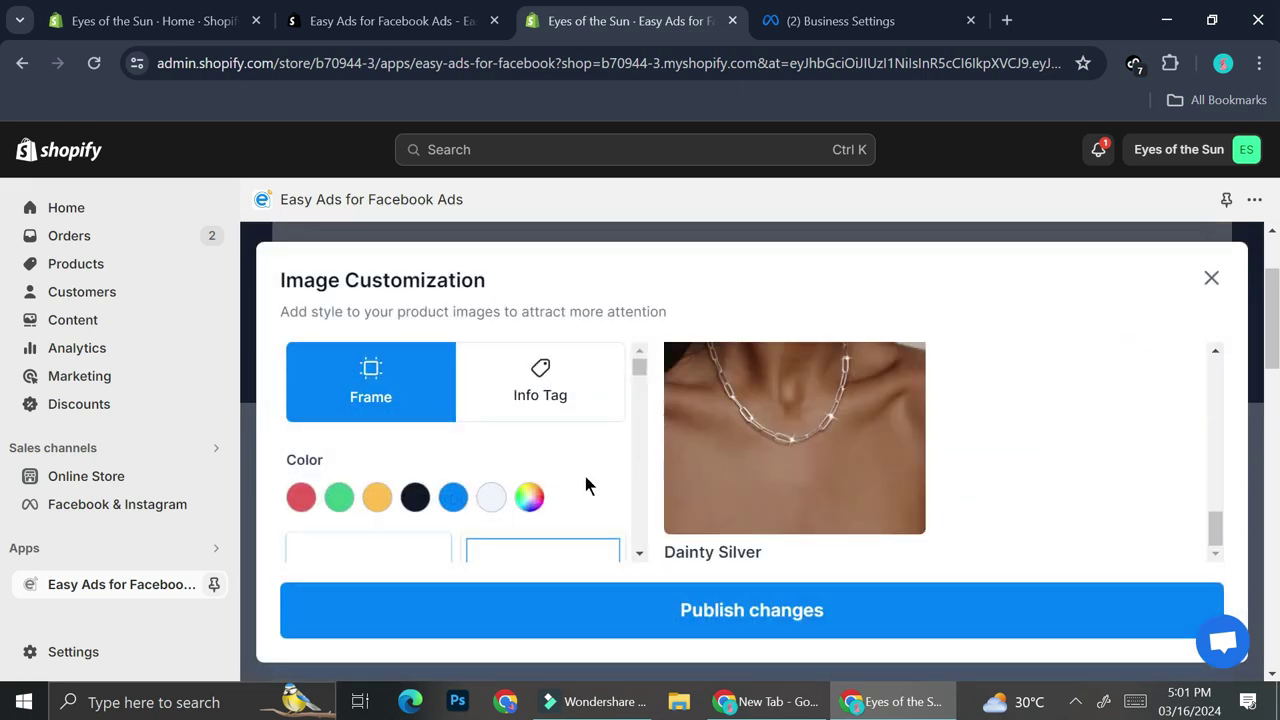
pyautogui.scroll(-2, 569, 495)
pyautogui.scroll(-1, 549, 516)
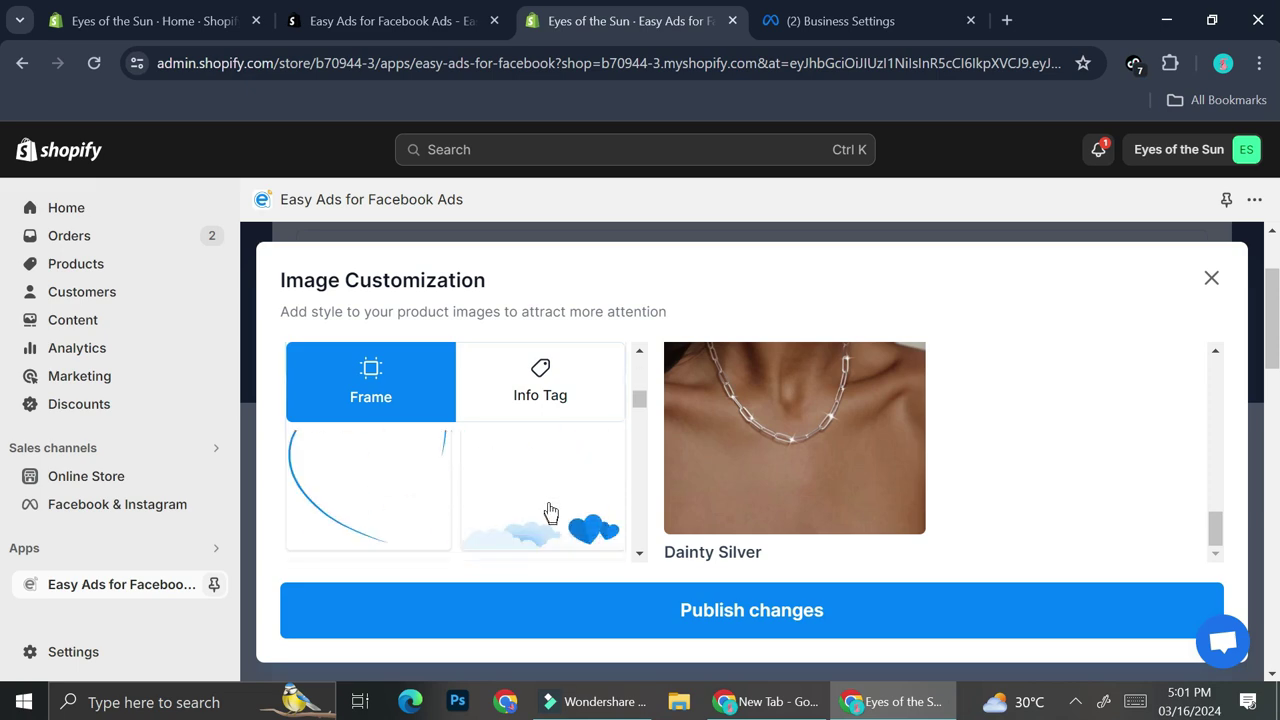
pyautogui.scroll(1, 540, 482)
pyautogui.click(1208, 280)
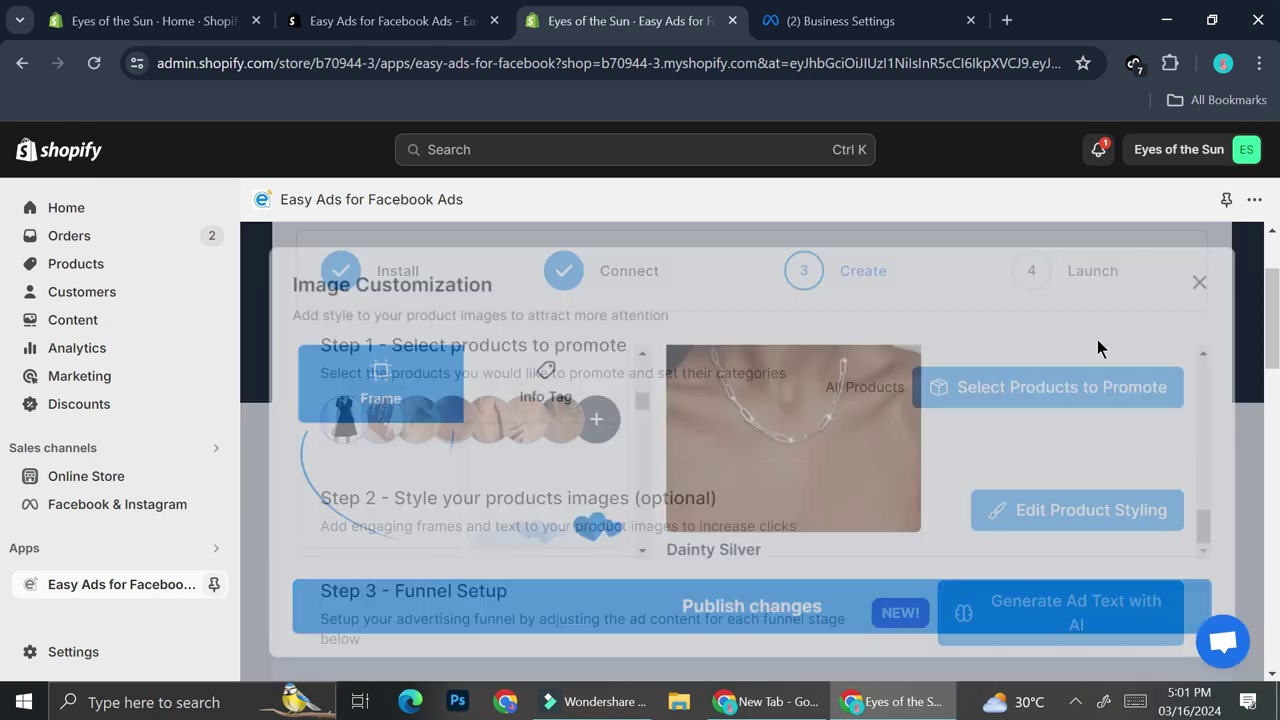
pyautogui.scroll(-1, 823, 480)
pyautogui.scroll(-2, 815, 470)
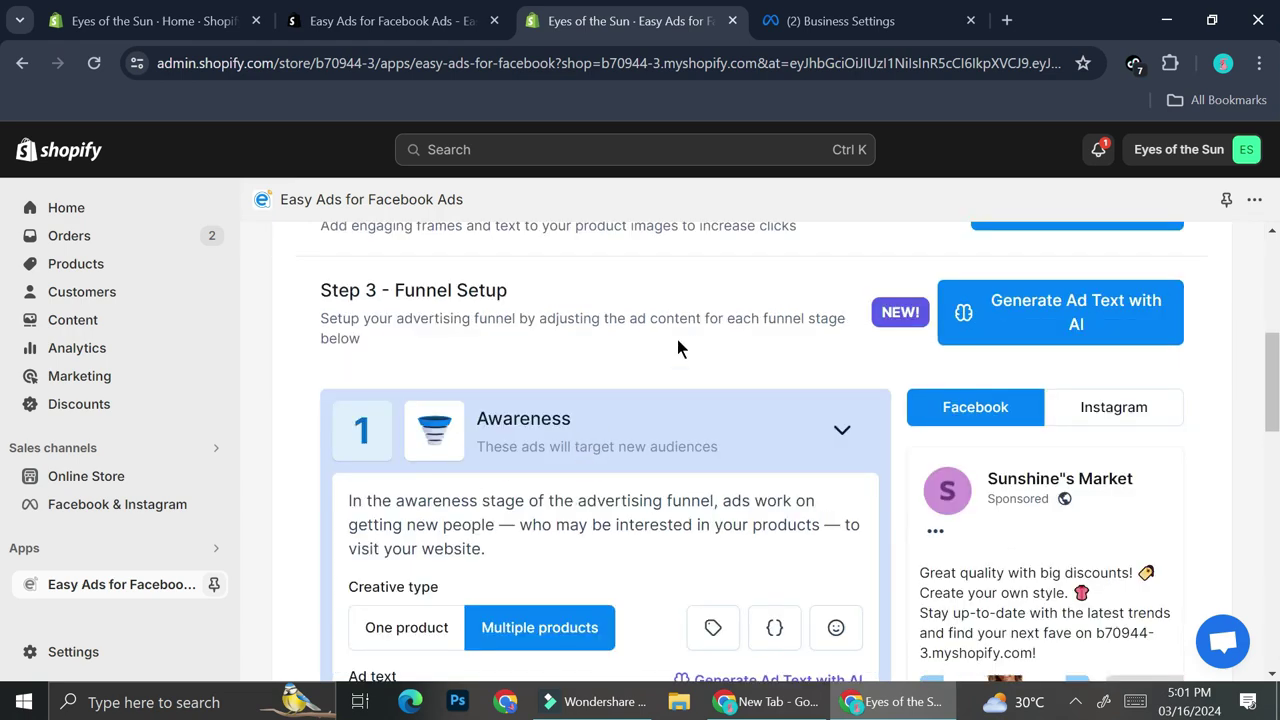
# Accept the Awareness card's default multiple-products ad text and advance to the Consideration stage.
pyautogui.scroll(-1, 608, 437)
pyautogui.scroll(1, 531, 350)
pyautogui.scroll(-1, 608, 446)
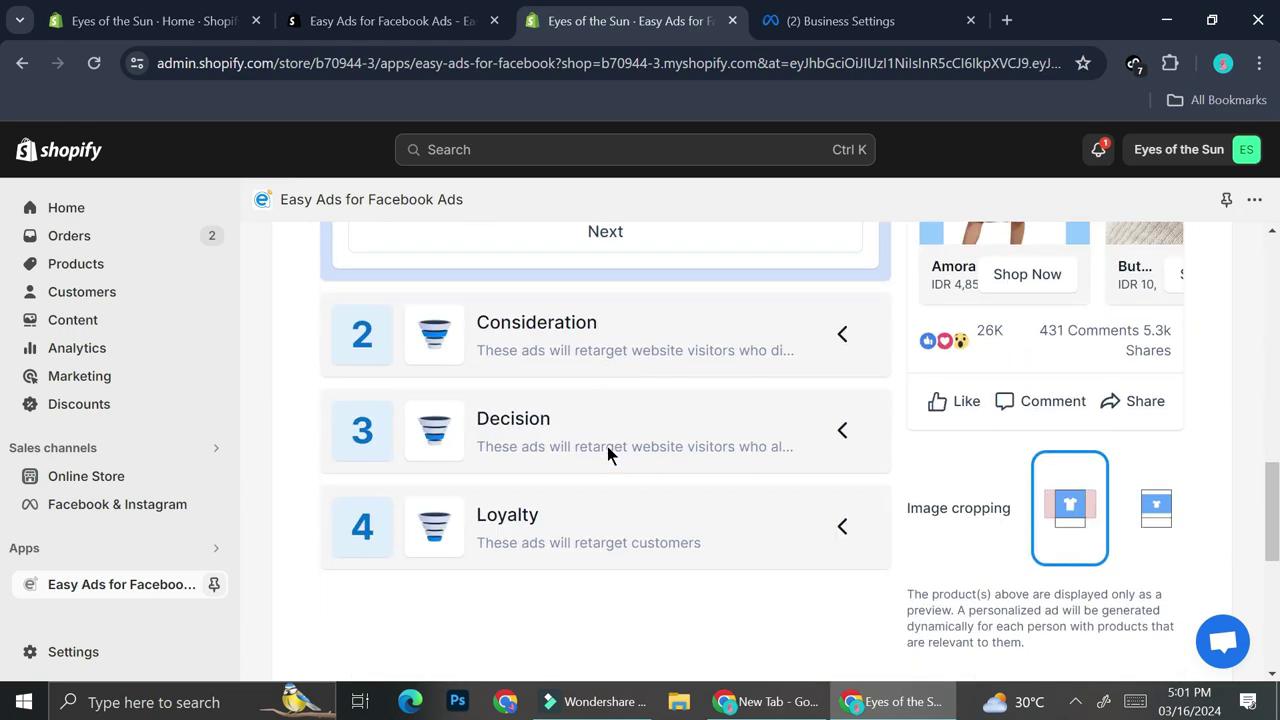
pyautogui.scroll(1, 607, 446)
pyautogui.scroll(-4, 519, 437)
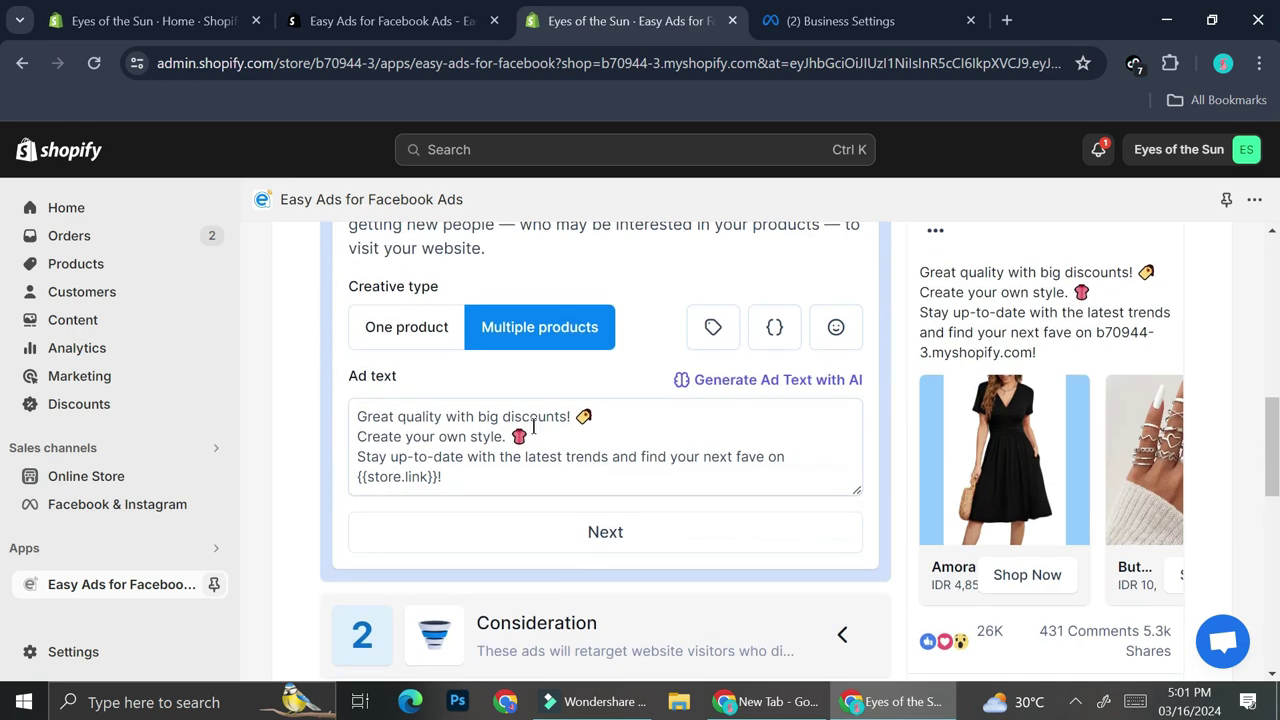
pyautogui.scroll(-1, 519, 437)
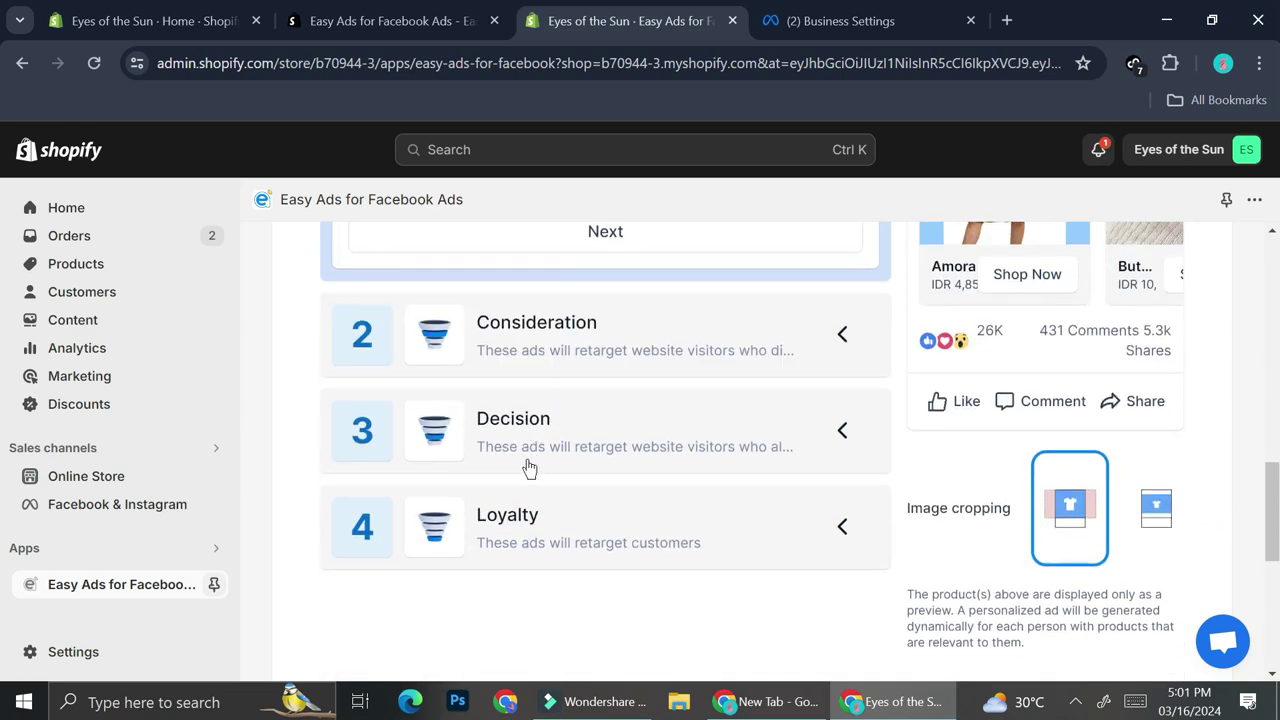
pyautogui.scroll(-3, 566, 523)
pyautogui.scroll(6, 551, 371)
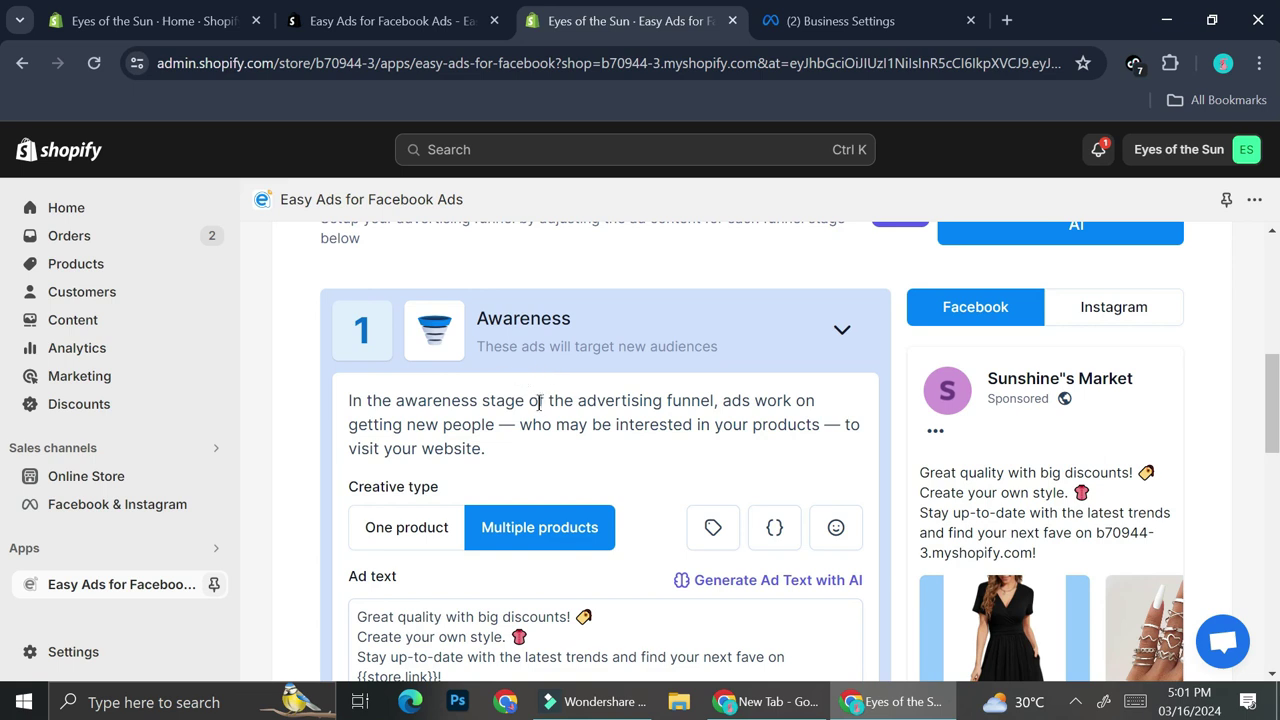
pyautogui.scroll(-1, 662, 459)
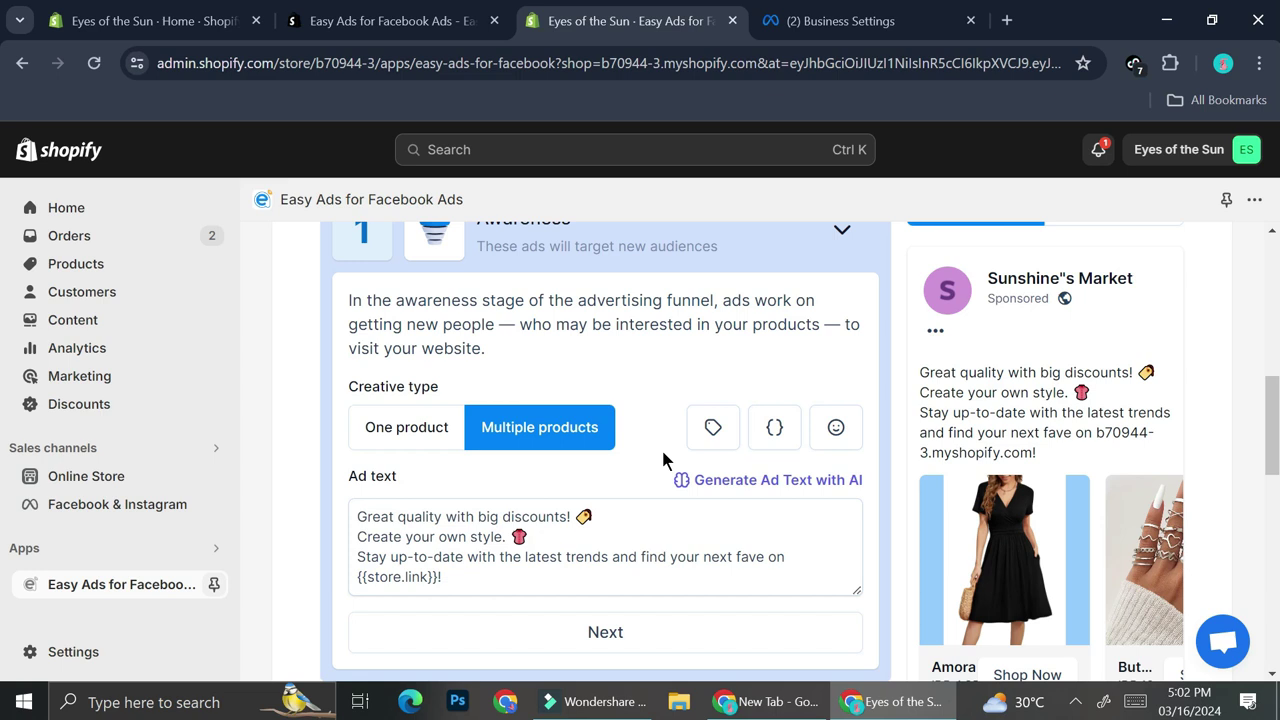
pyautogui.scroll(-2, 661, 450)
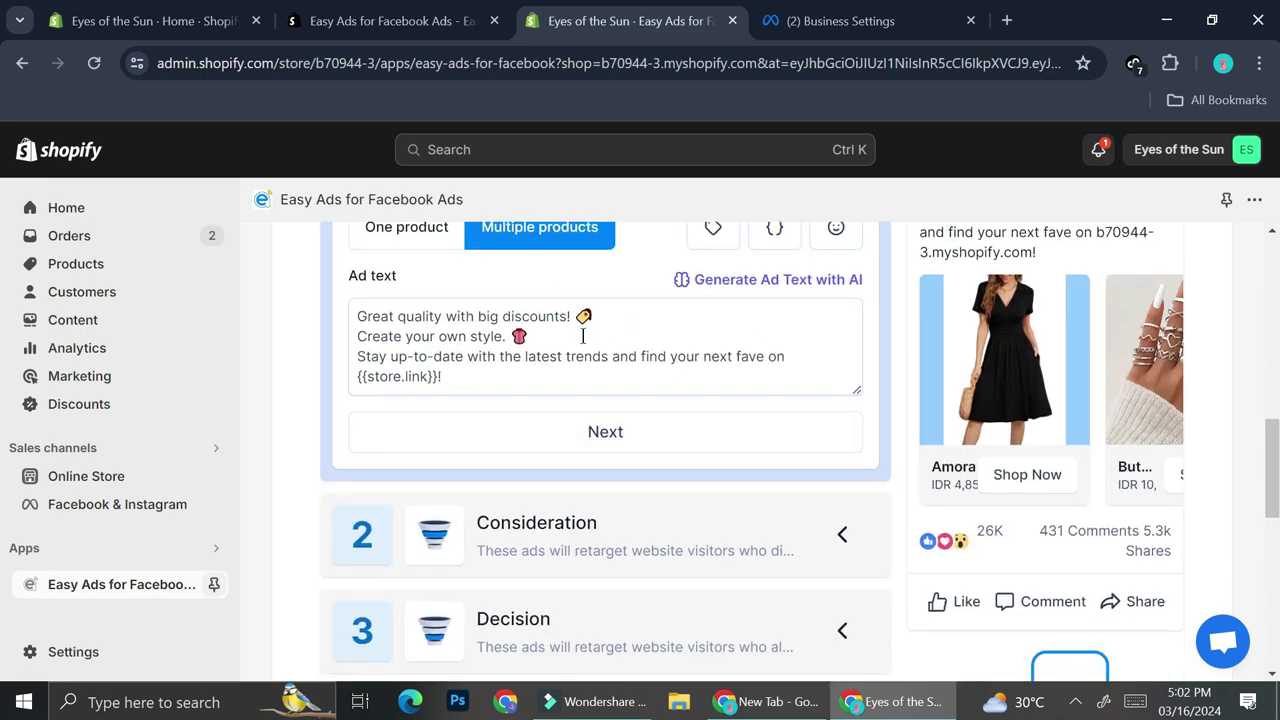
pyautogui.click(661, 450)
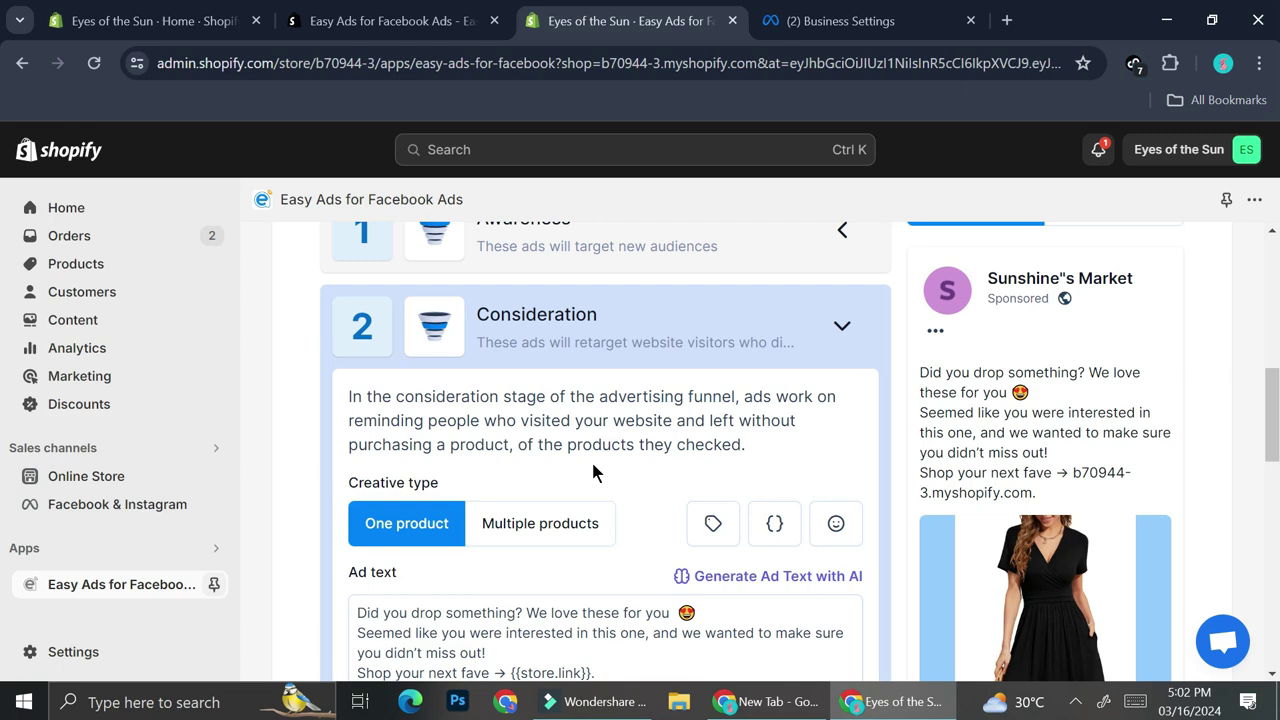
# Accept the default Consideration and Decision ad text to reach the Loyalty stage.
pyautogui.scroll(-4, 593, 459)
pyautogui.click(620, 326)
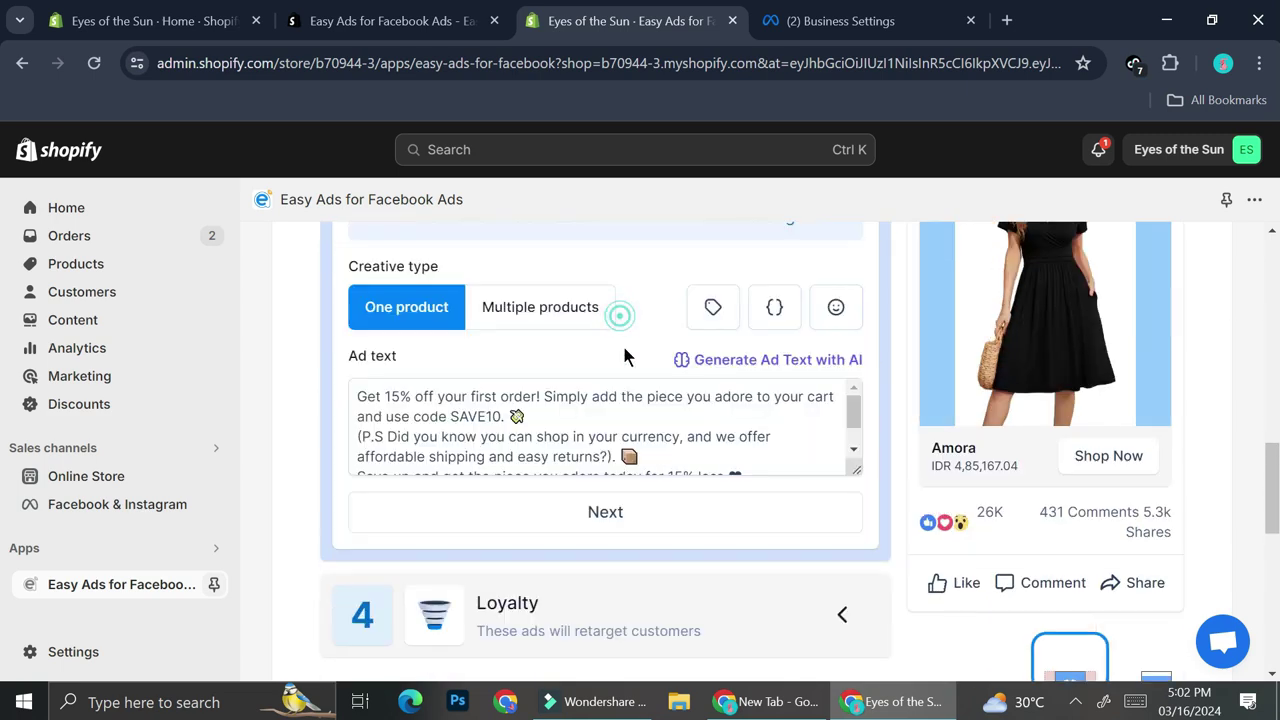
pyautogui.scroll(-1, 636, 490)
pyautogui.click(623, 417)
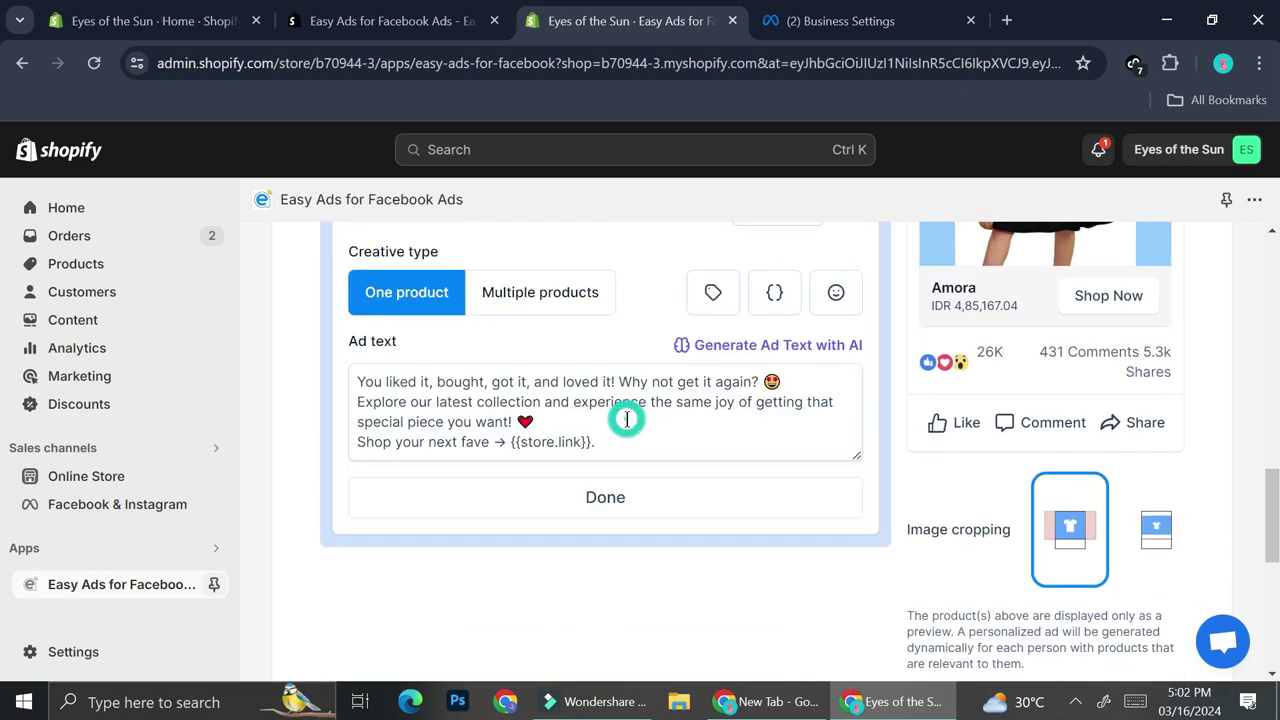
# Review the Loyalty card with its 14-day delay, then advance to the Launch step.
pyautogui.scroll(1, 520, 430)
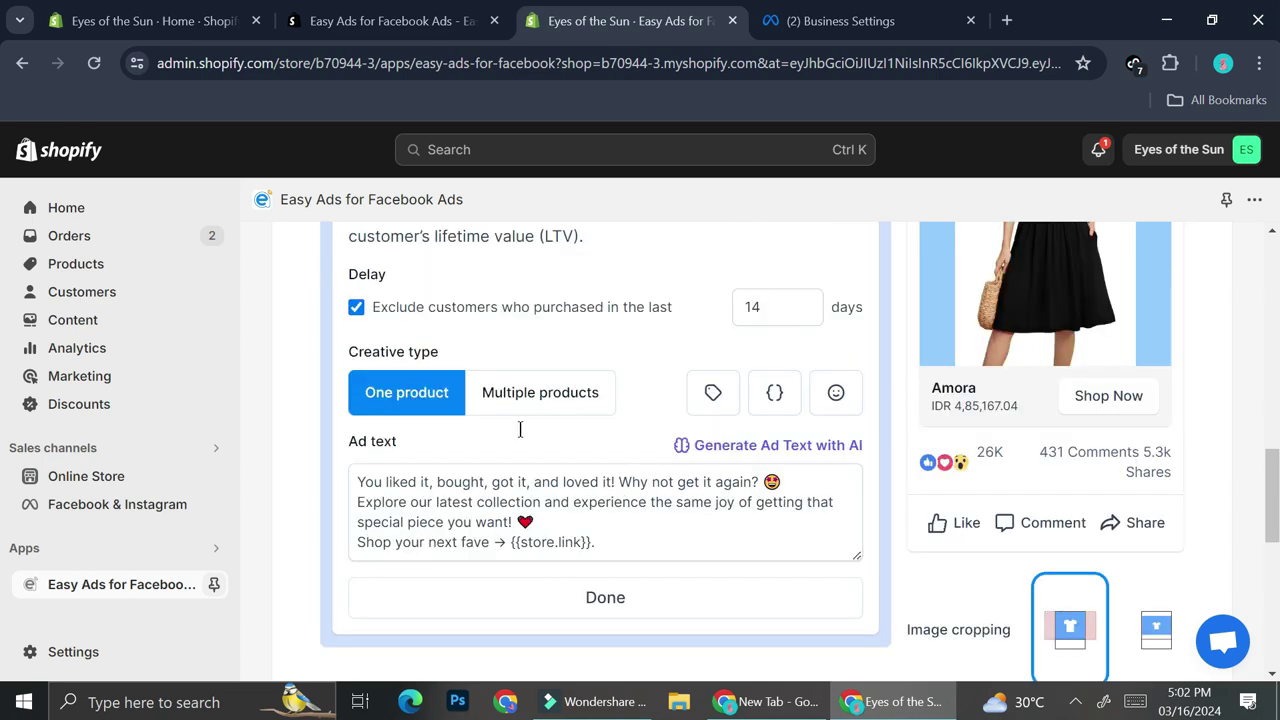
pyautogui.scroll(2, 580, 400)
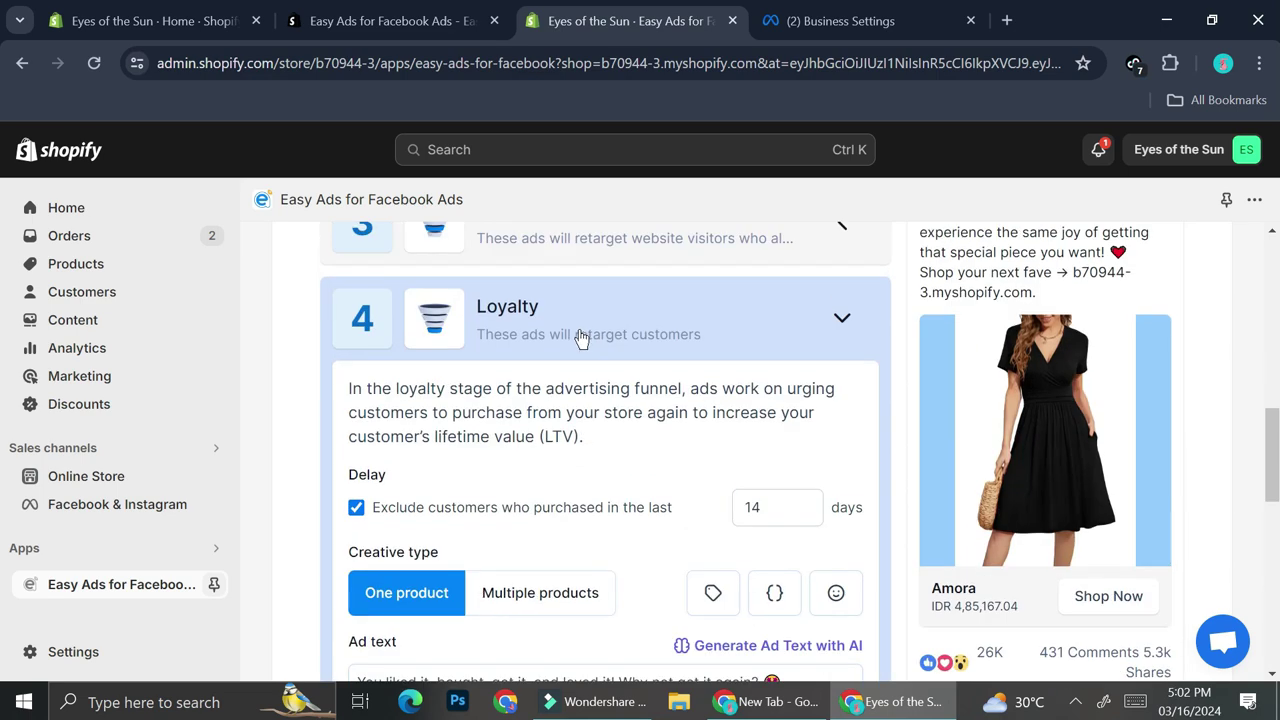
pyautogui.scroll(4, 581, 338)
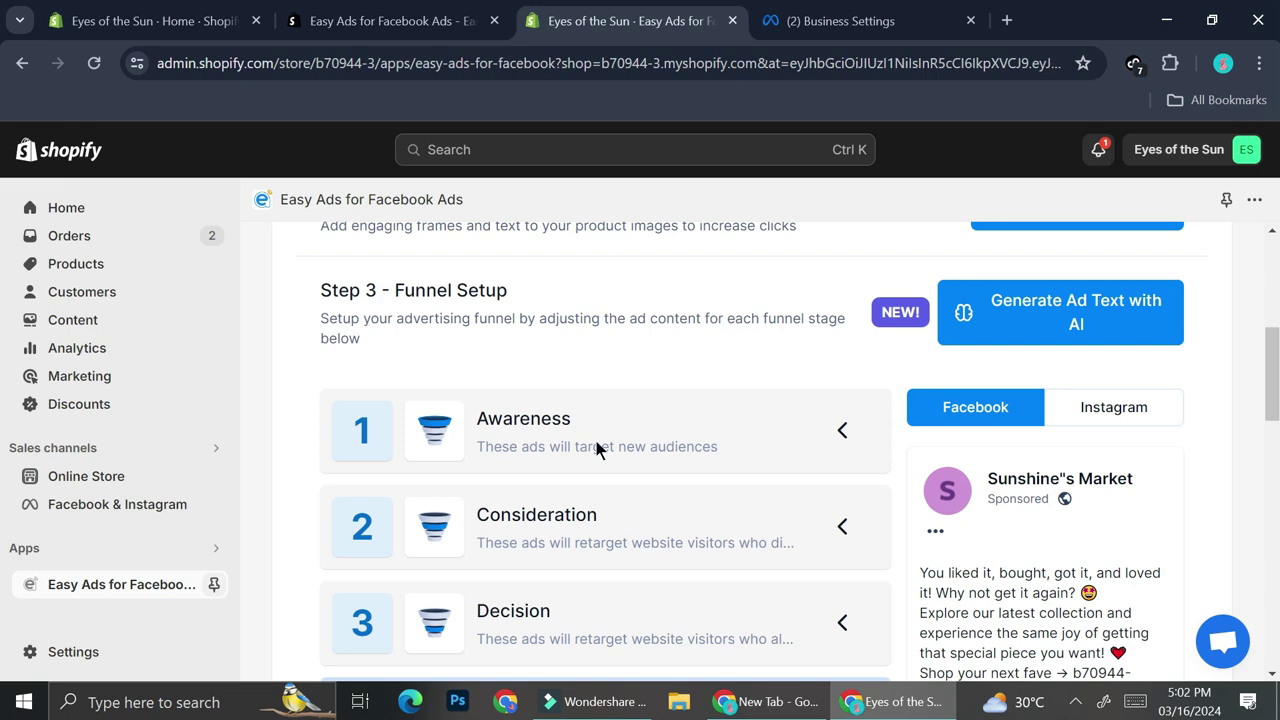
pyautogui.scroll(-2, 596, 441)
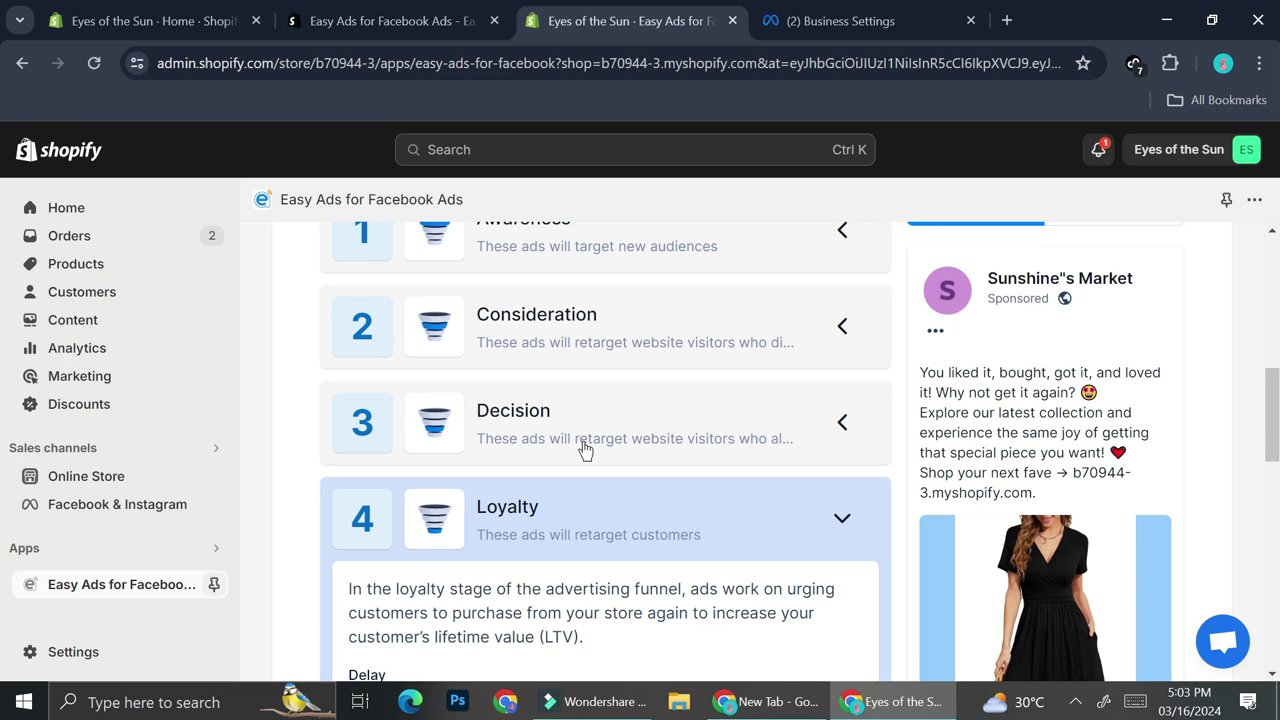
pyautogui.scroll(-1, 585, 450)
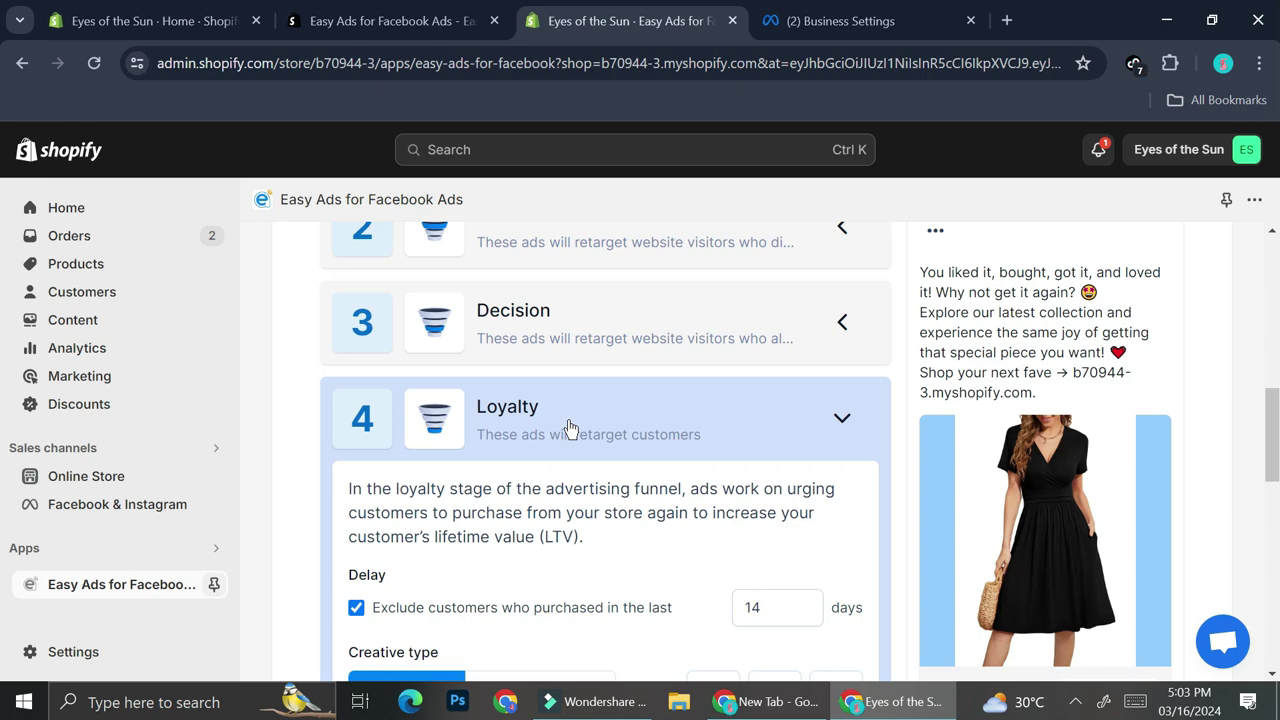
pyautogui.scroll(-2, 569, 428)
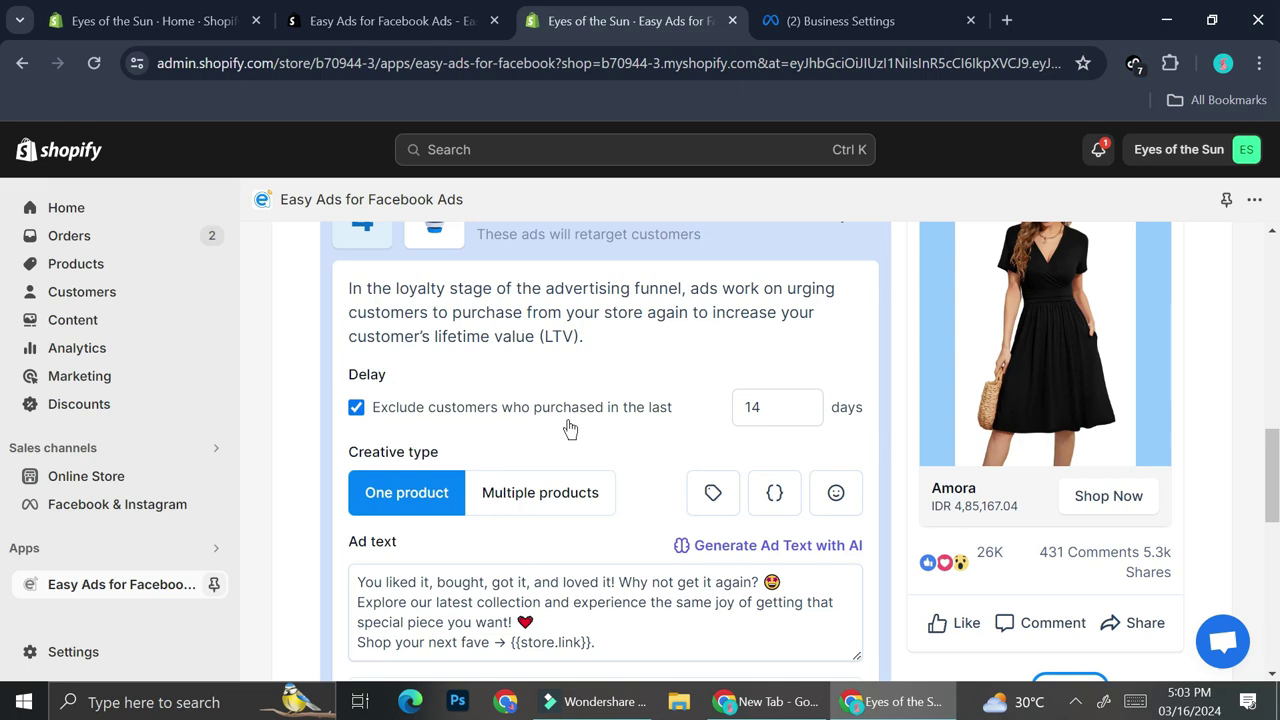
pyautogui.scroll(-4, 569, 428)
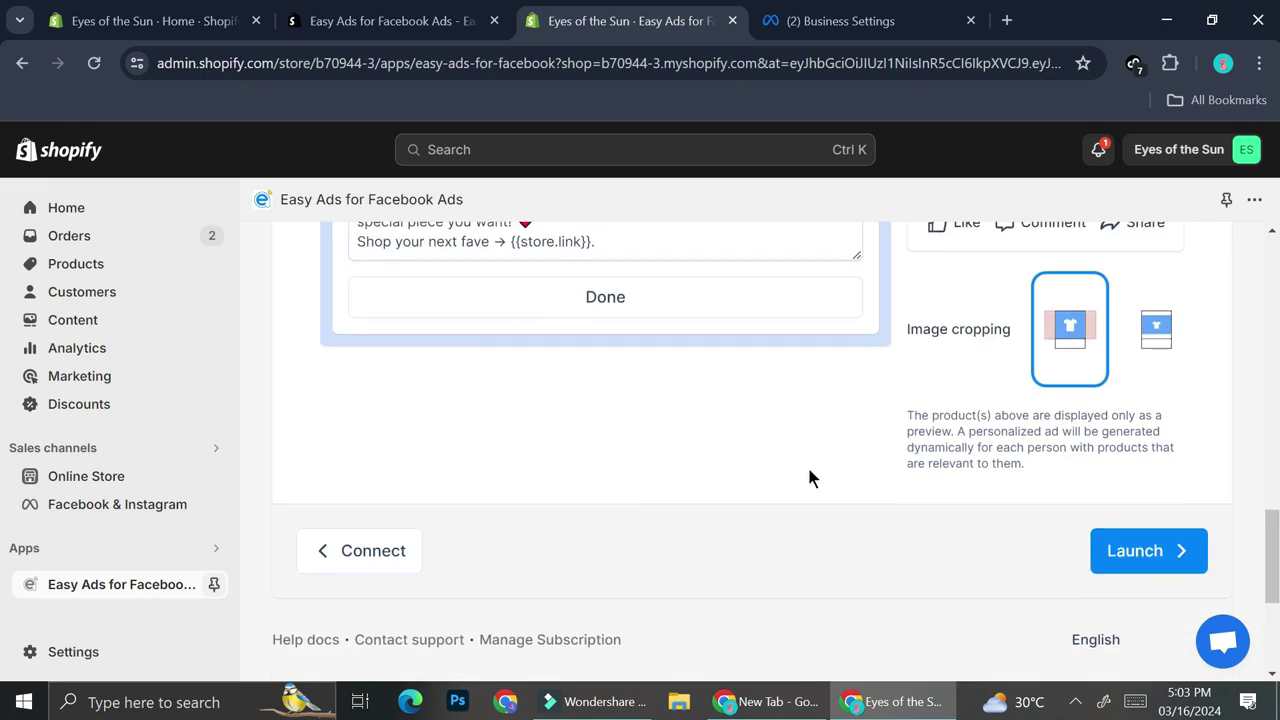
pyautogui.click(1117, 550)
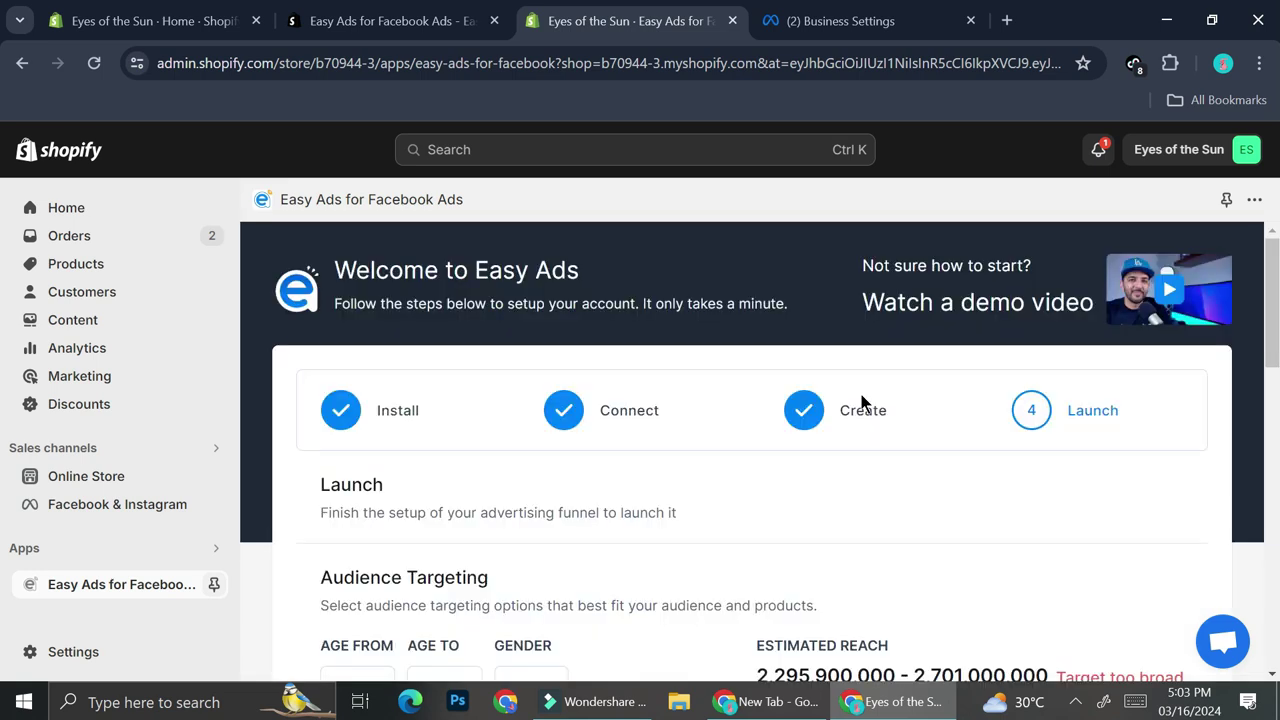
pyautogui.scroll(-2, 490, 468)
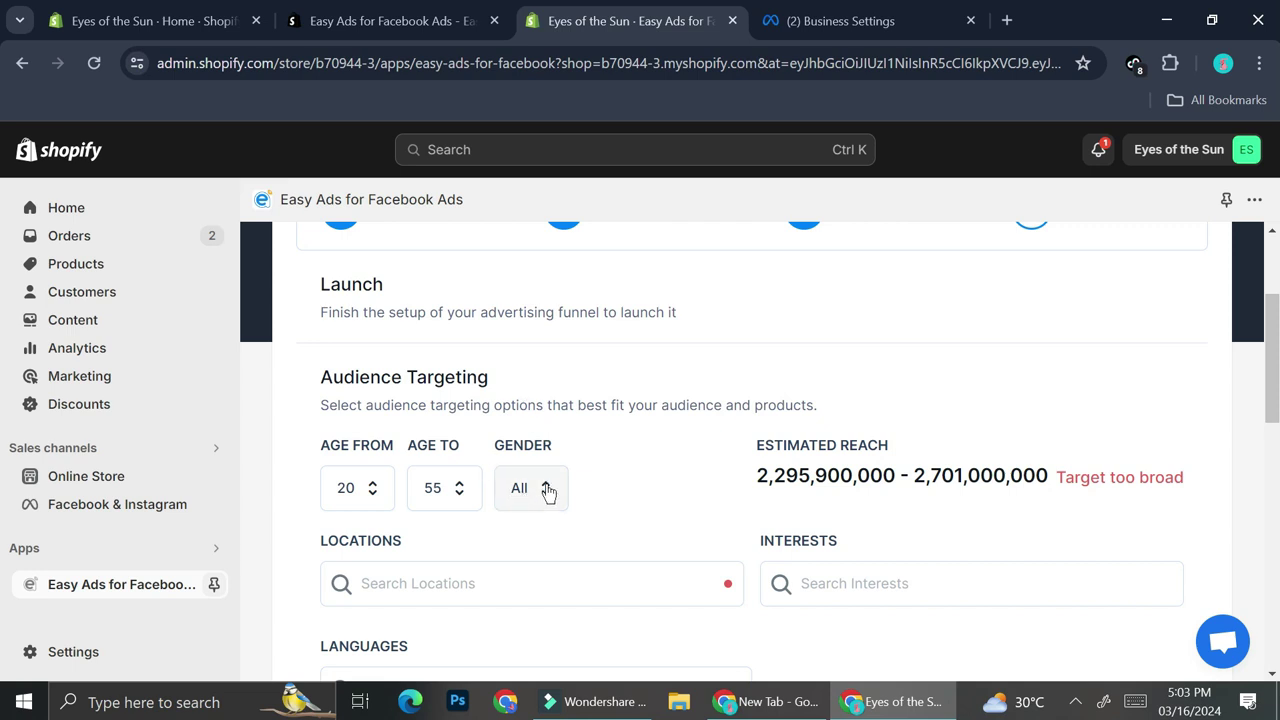
pyautogui.scroll(-2, 530, 440)
pyautogui.scroll(-1, 589, 419)
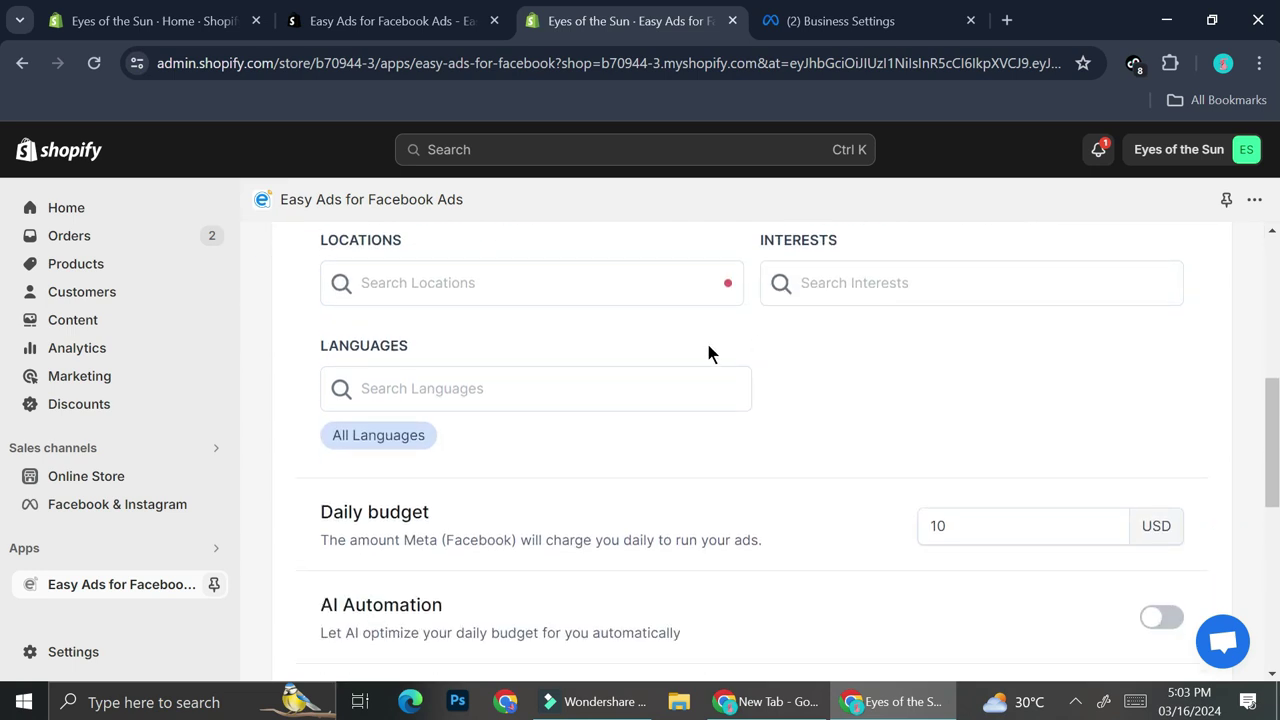
pyautogui.scroll(-1, 574, 390)
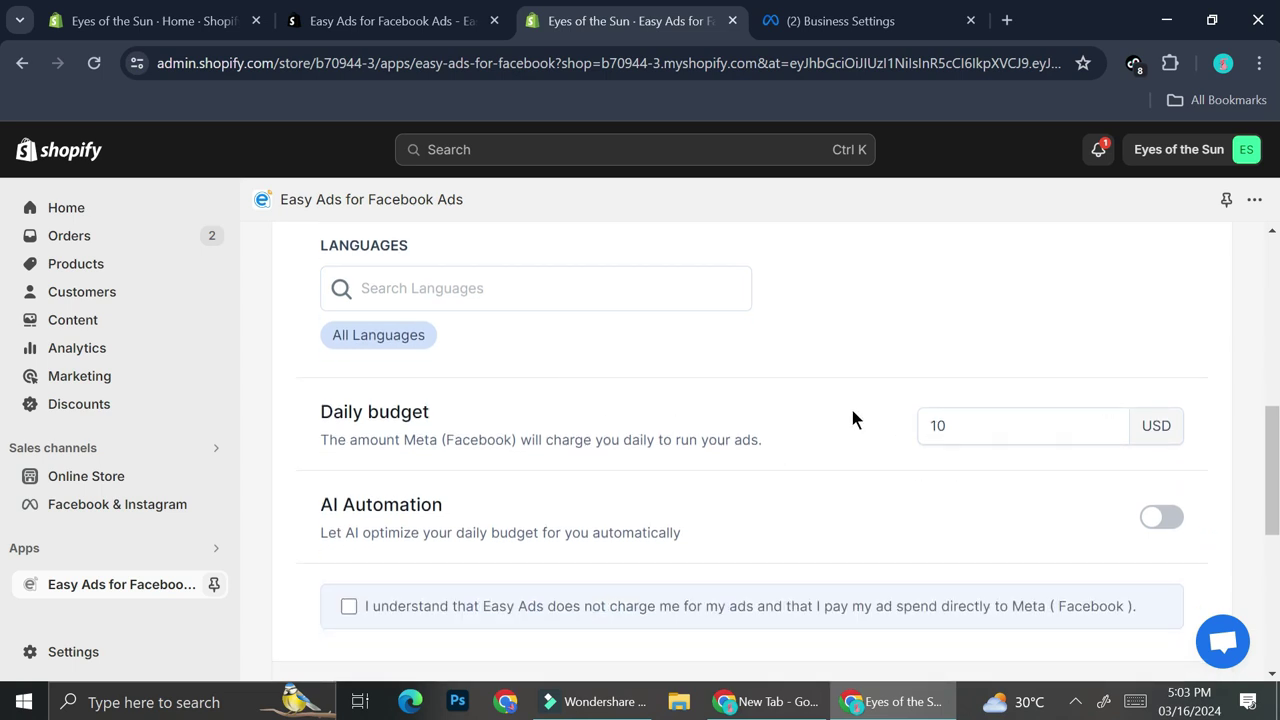
pyautogui.scroll(-2, 749, 437)
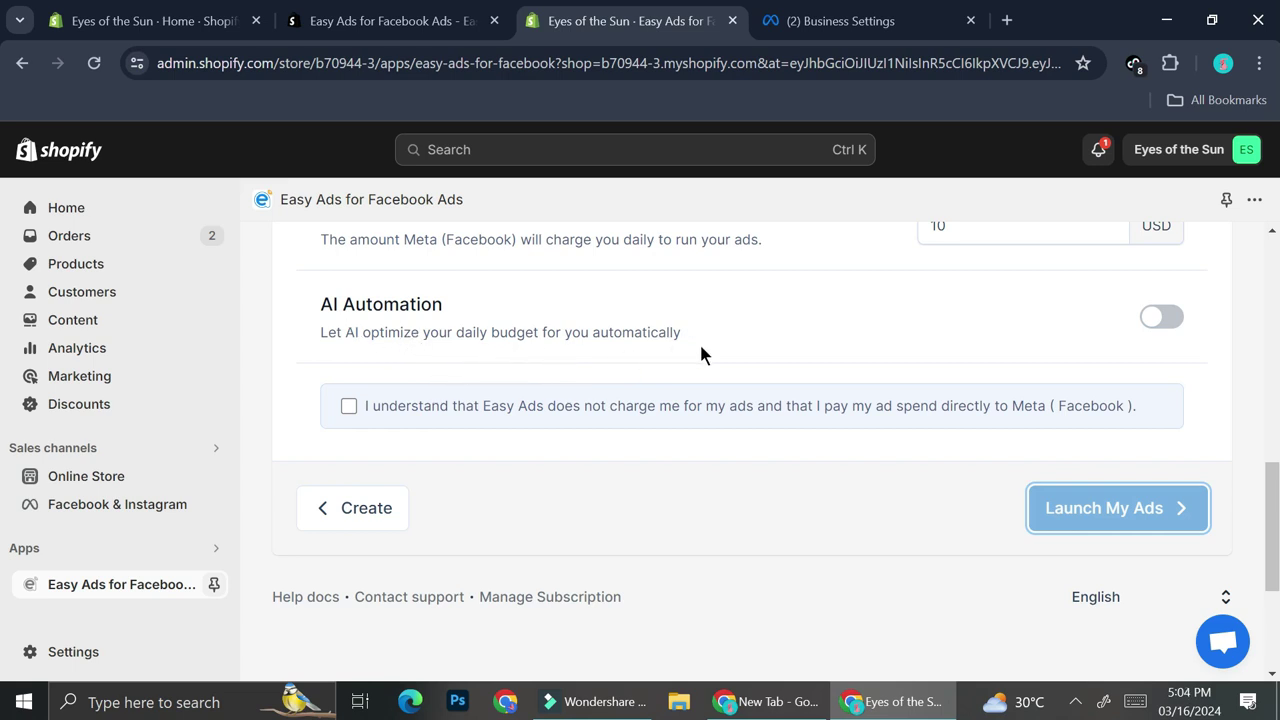
pyautogui.scroll(3, 731, 477)
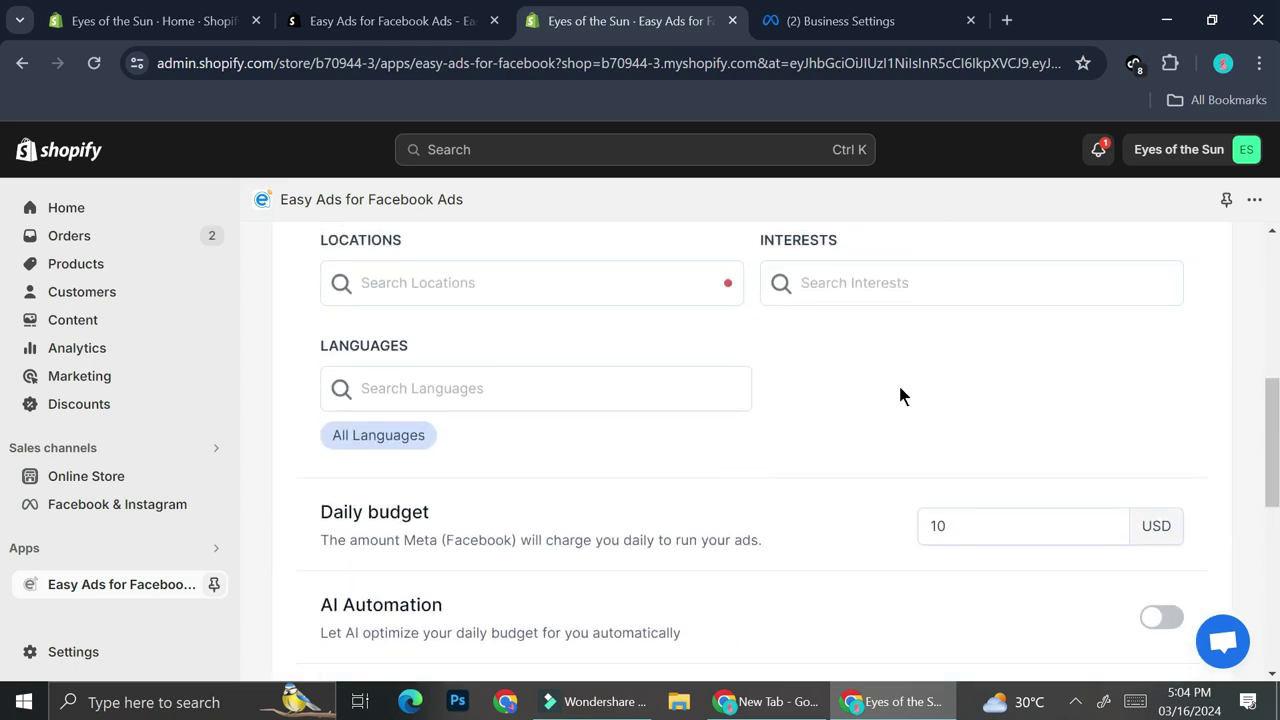
pyautogui.scroll(-2, 950, 392)
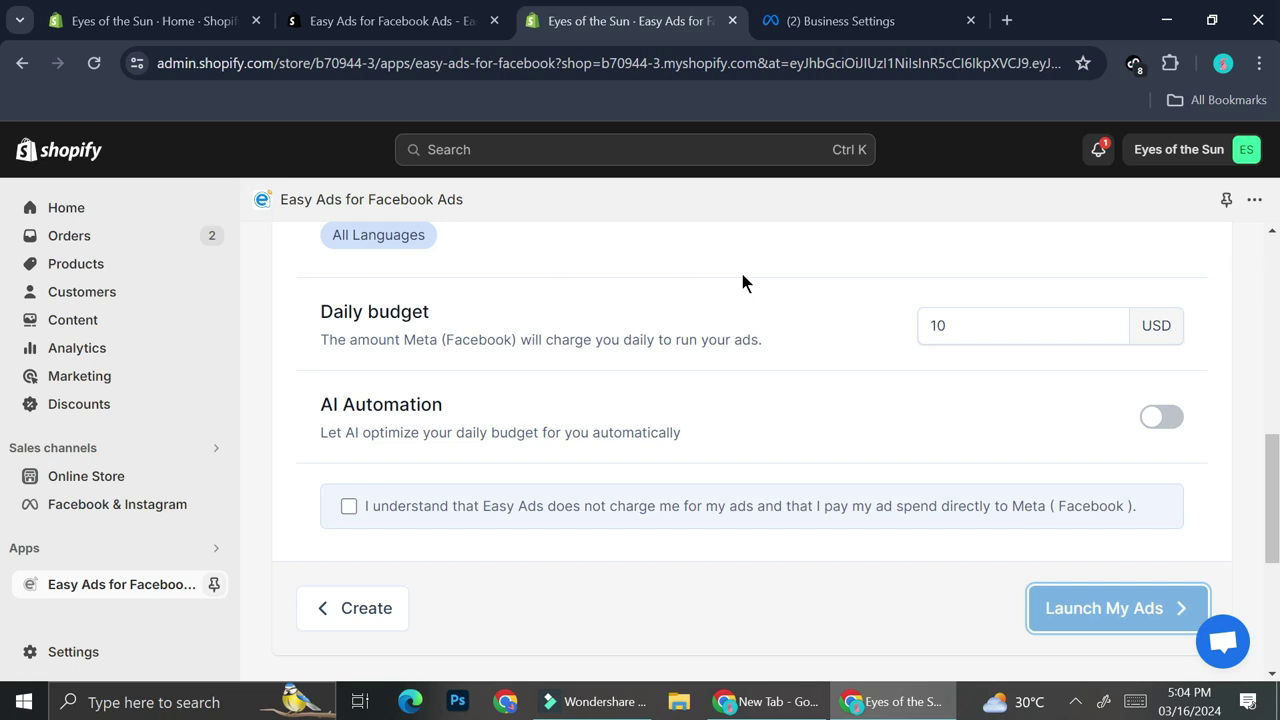
pyautogui.scroll(1, 742, 283)
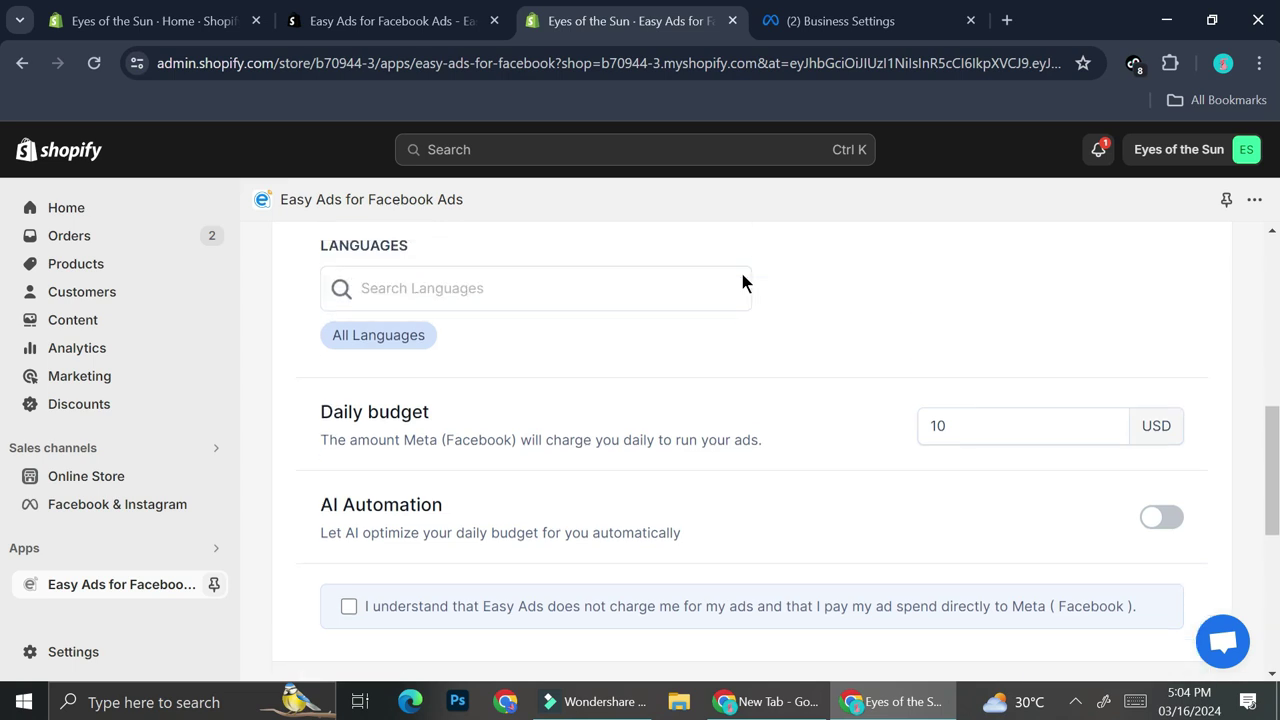